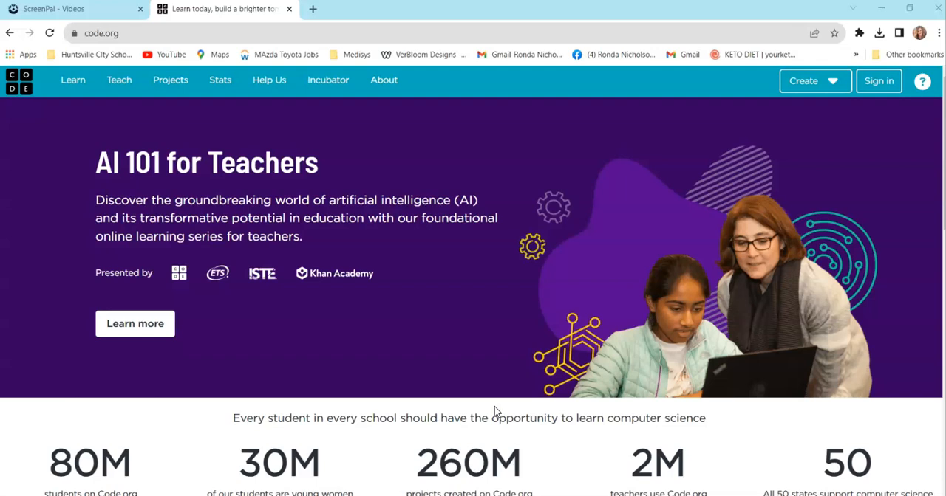
pyautogui.click(487, 403)
pyautogui.click(478, 396)
# - Sign in to the existing teacher account with the saved e-mail address and the account password
pyautogui.click(879, 83)
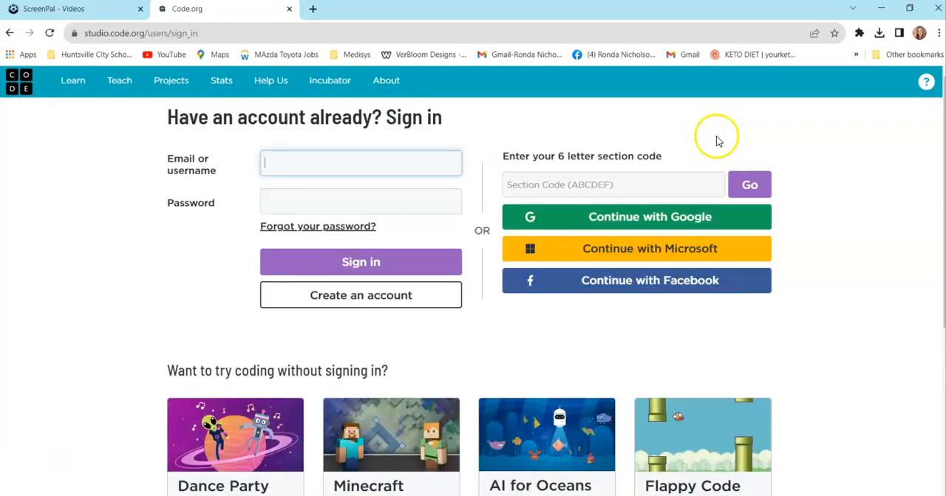
pyautogui.click(353, 164)
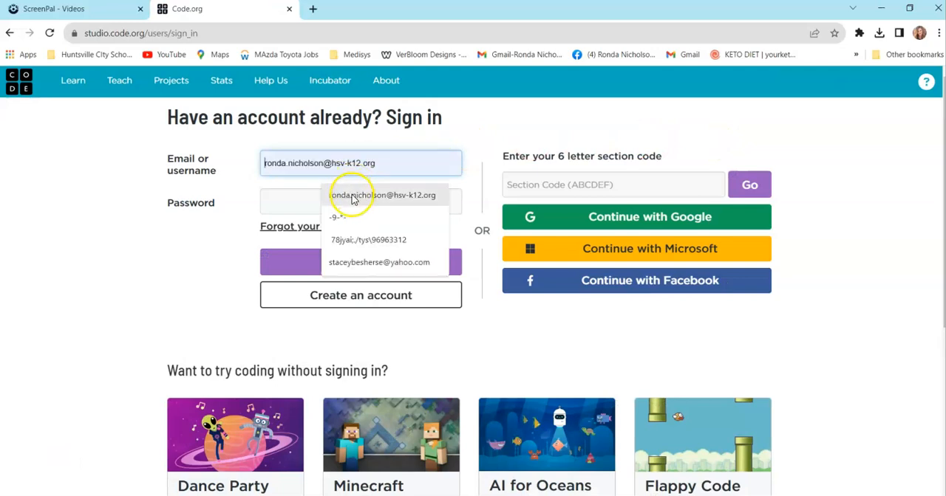
pyautogui.click(352, 196)
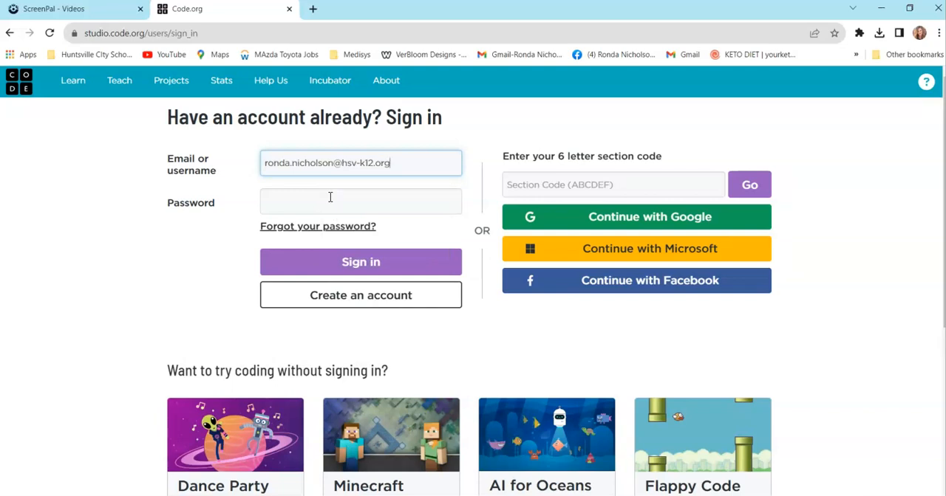
pyautogui.click(330, 197)
pyautogui.write('•••••••')
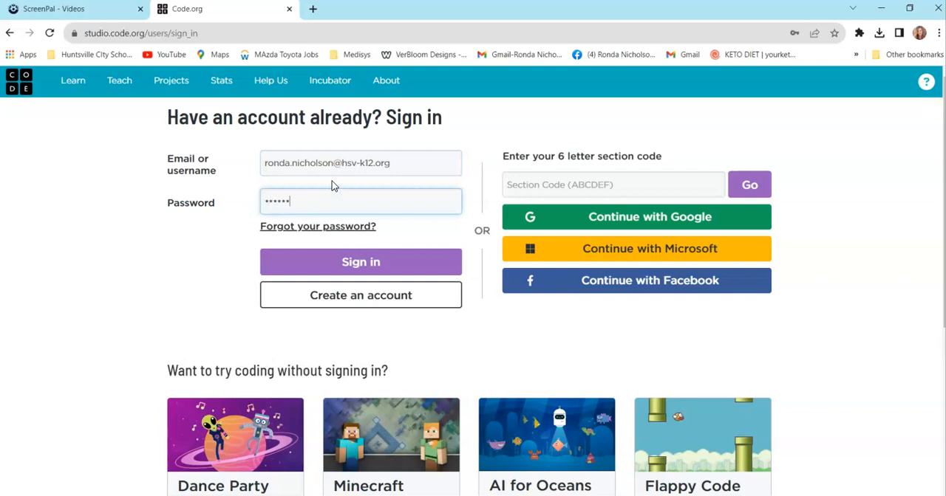
pyautogui.write('•••••')
pyautogui.click(314, 263)
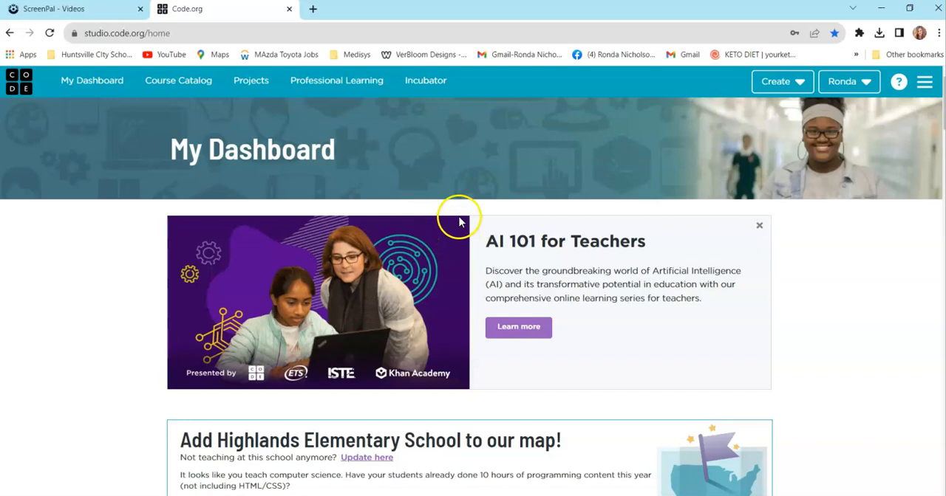
# - Look over the teacher dashboard, from section creation and classroom sections through the listed courses
pyautogui.scroll(-1, 74, 194)
pyautogui.scroll(1, 81, 170)
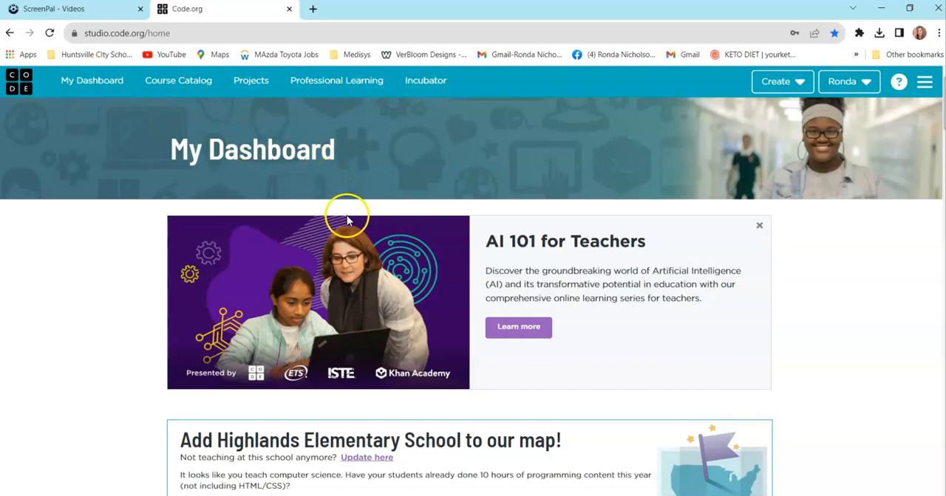
pyautogui.scroll(-1, 469, 232)
pyautogui.scroll(-5, 466, 236)
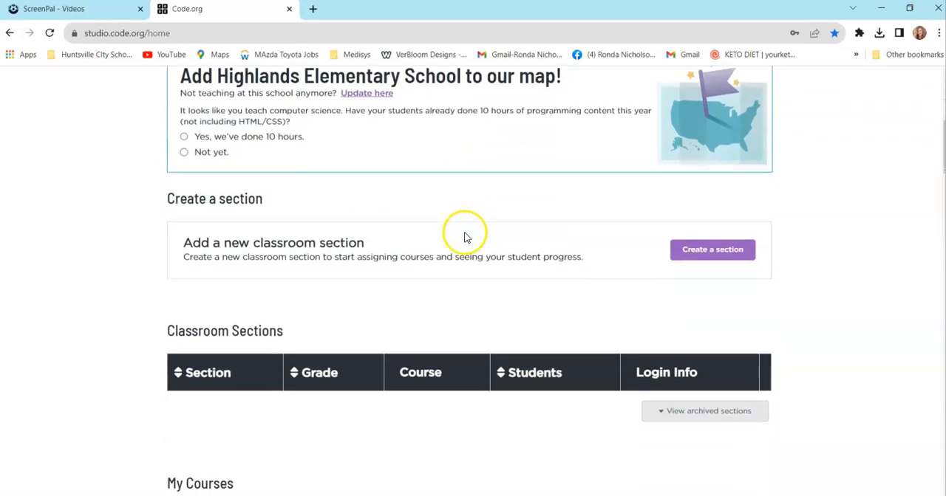
pyautogui.scroll(-1, 464, 236)
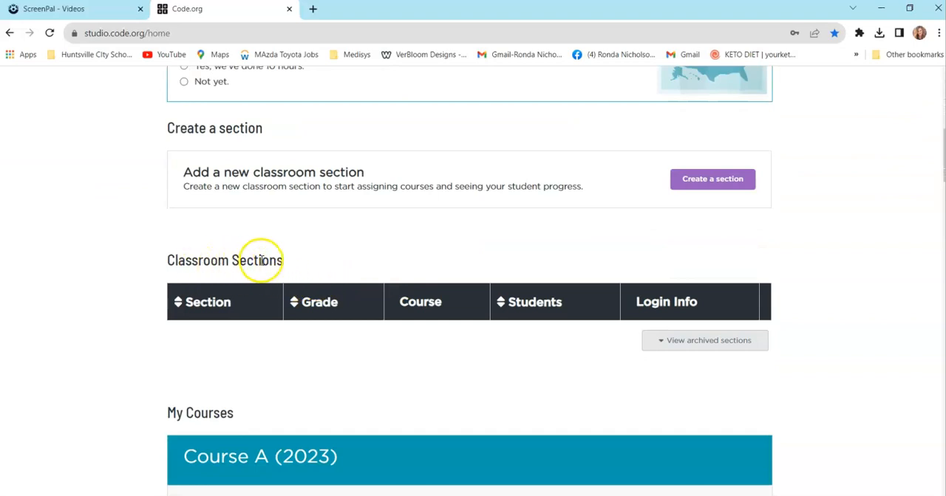
pyautogui.scroll(-2, 261, 265)
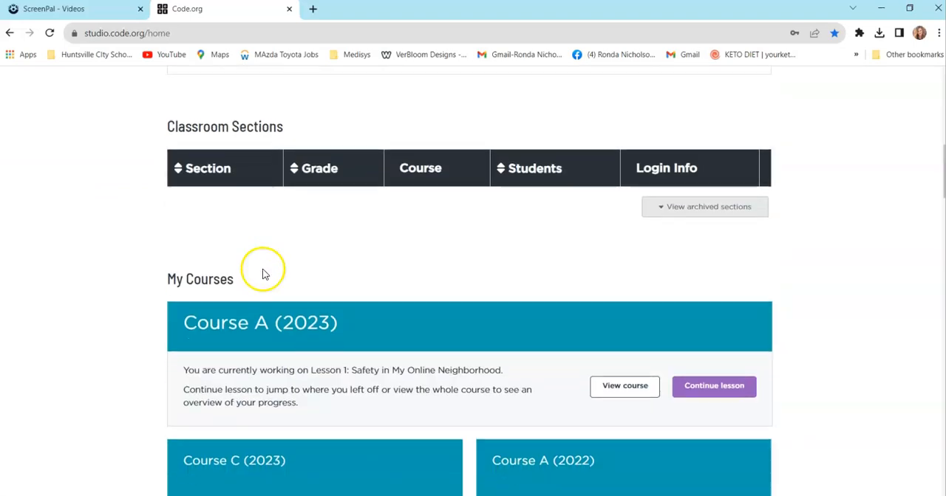
pyautogui.scroll(-2, 251, 221)
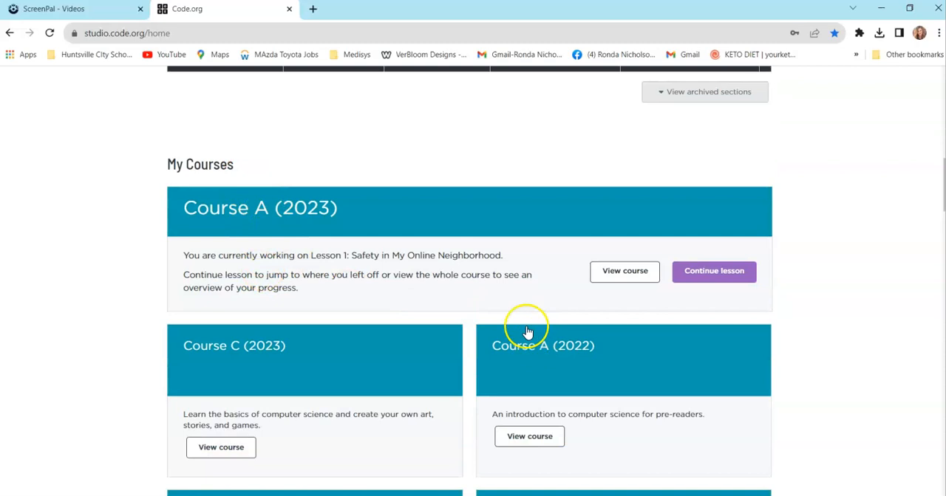
pyautogui.scroll(-3, 509, 314)
pyautogui.scroll(-2, 499, 303)
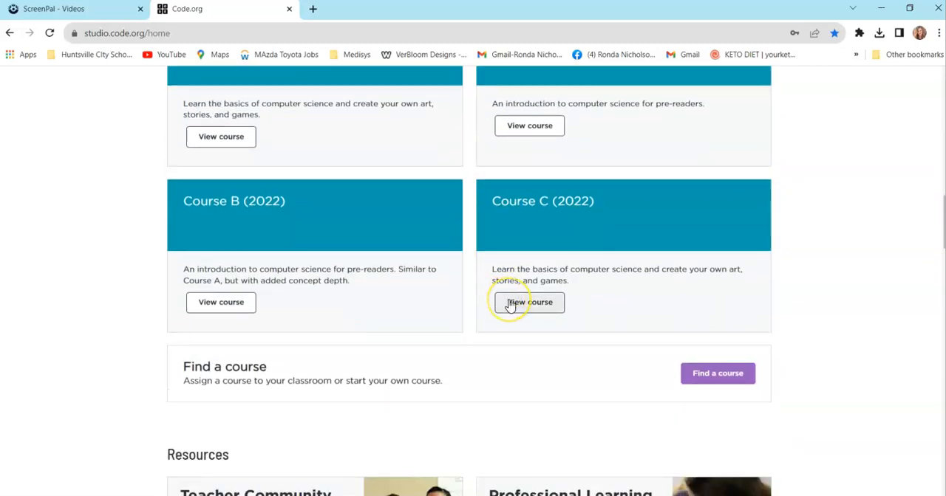
pyautogui.scroll(10, 510, 306)
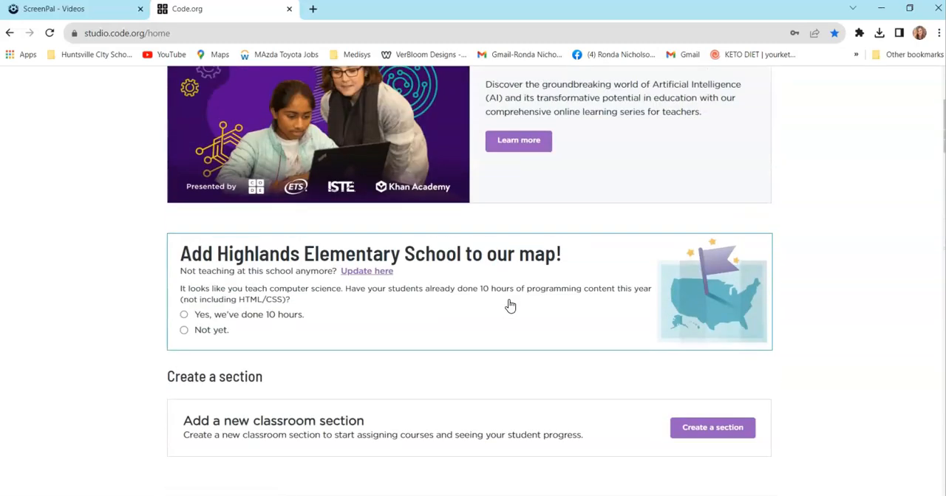
pyautogui.scroll(-1, 509, 306)
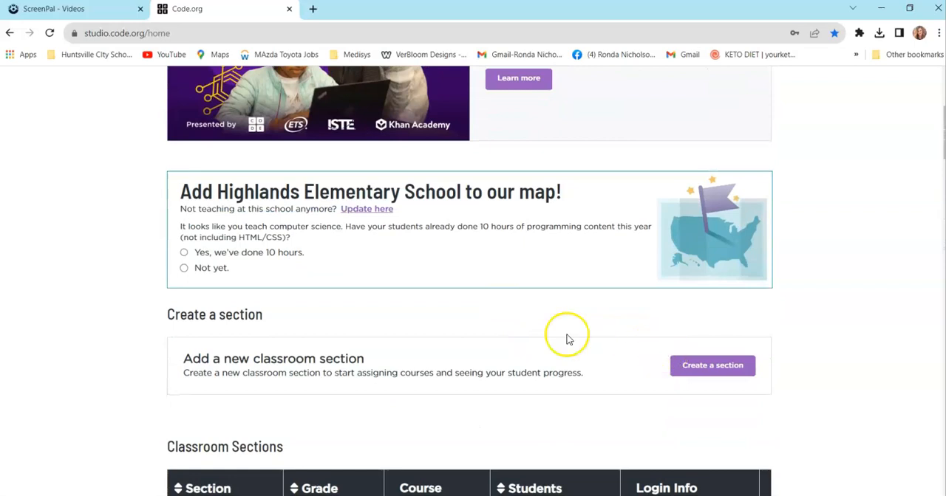
pyautogui.scroll(4, 567, 339)
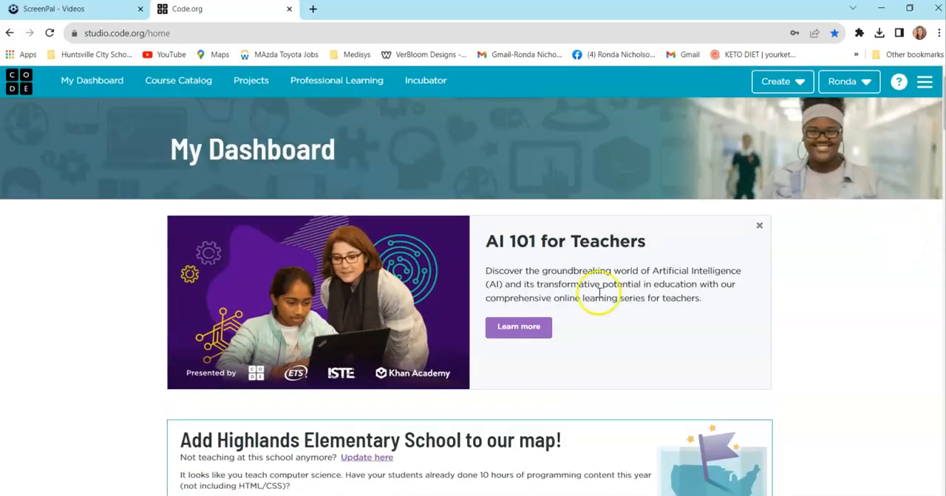
# - Start a new classroom section that uses Picture password as the student sign-in method
pyautogui.scroll(-6, 598, 294)
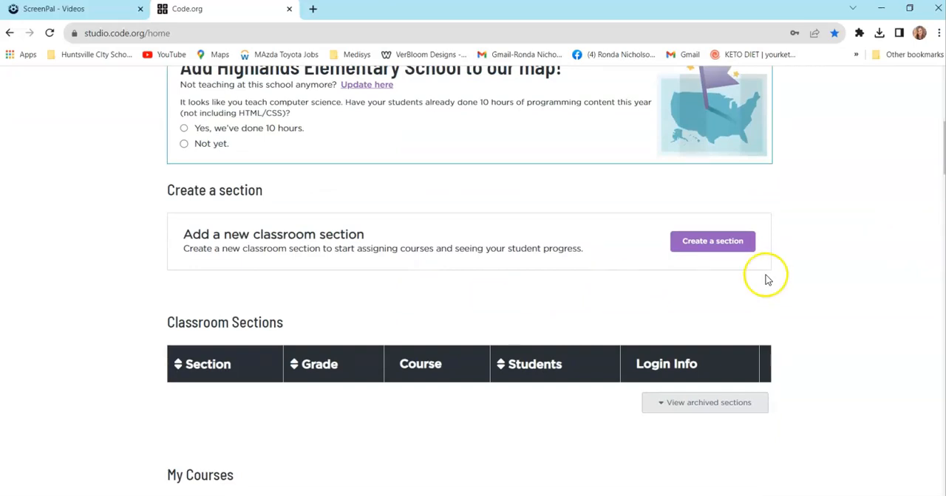
pyautogui.scroll(2, 667, 249)
pyautogui.scroll(-2, 709, 255)
pyautogui.click(709, 244)
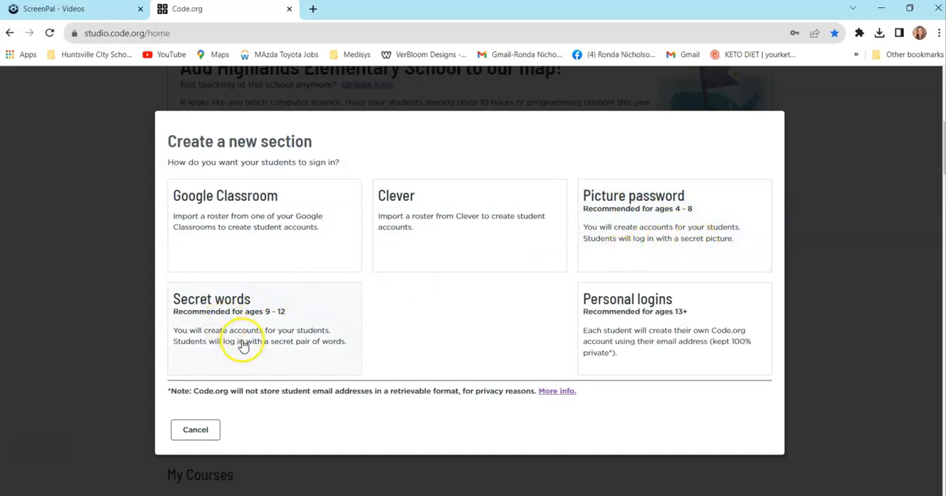
pyautogui.click(681, 357)
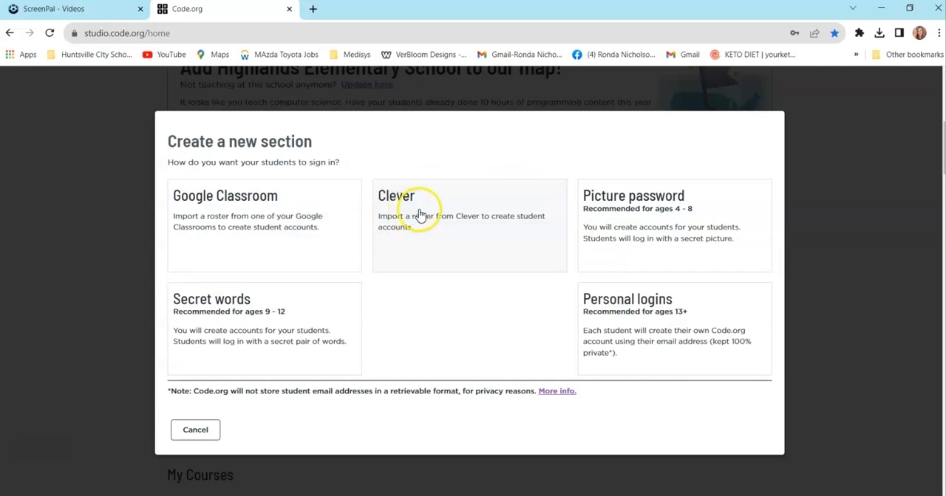
pyautogui.click(633, 210)
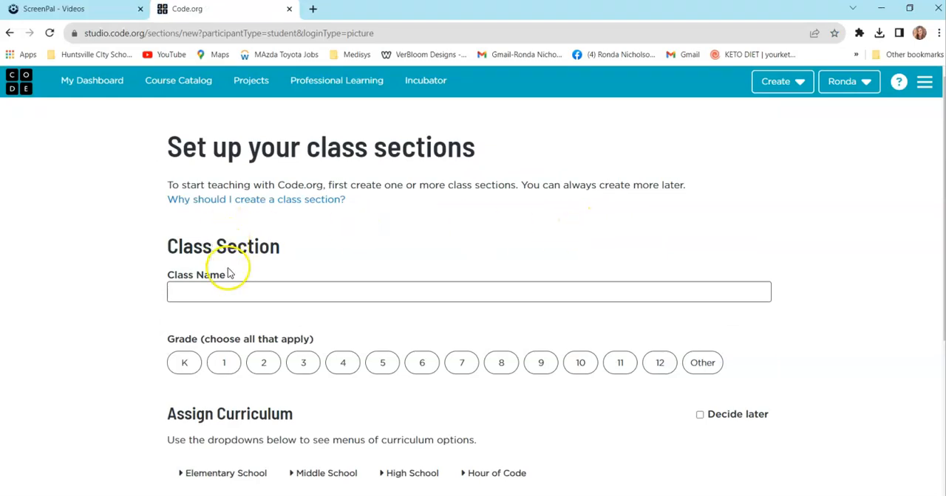
# - Enter the teacher's title and surname as the class name and choose grade 4
pyautogui.click(217, 293)
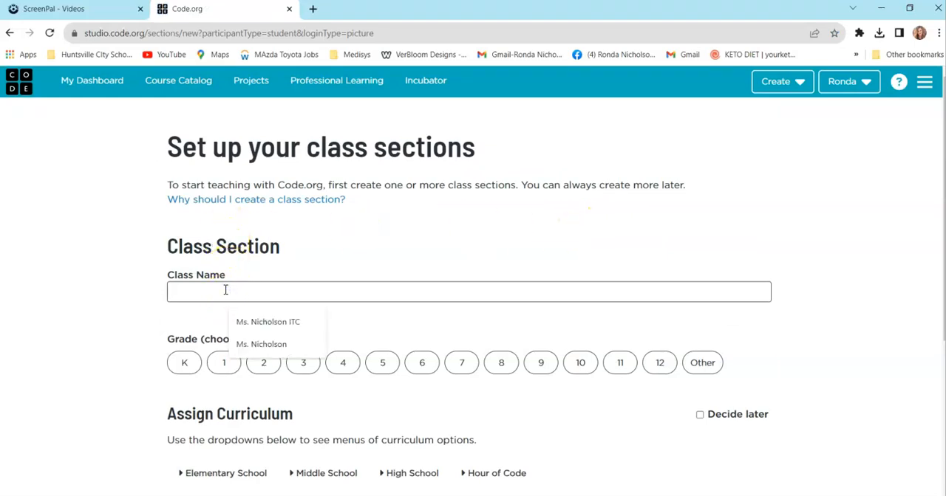
pyautogui.write('Ms. NIcho')
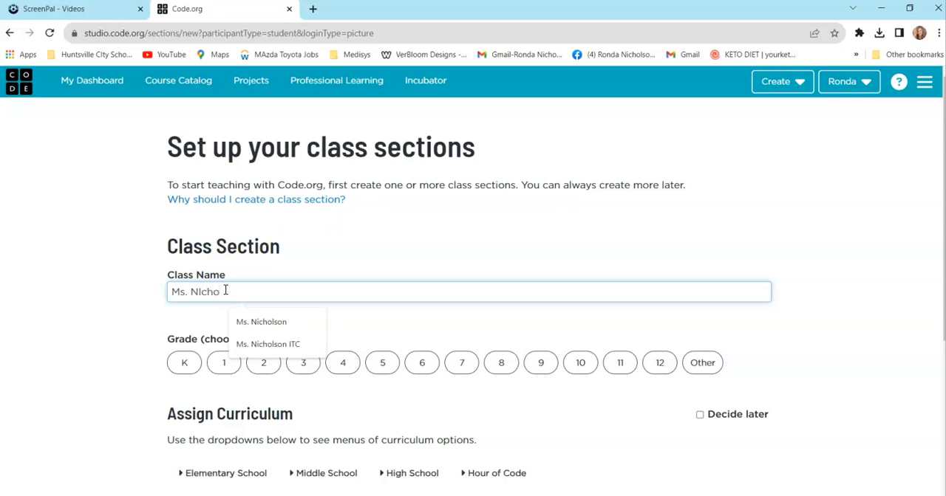
pyautogui.write('lson')
pyautogui.click(230, 294)
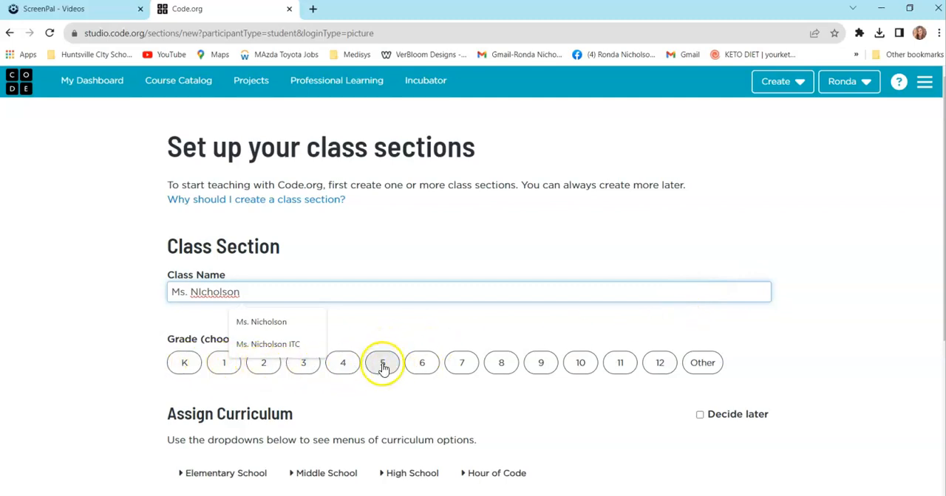
pyautogui.click(342, 365)
# - Assign the elementary school course CS Fundamentals: Course C and finish creating the section
pyautogui.scroll(-2, 533, 203)
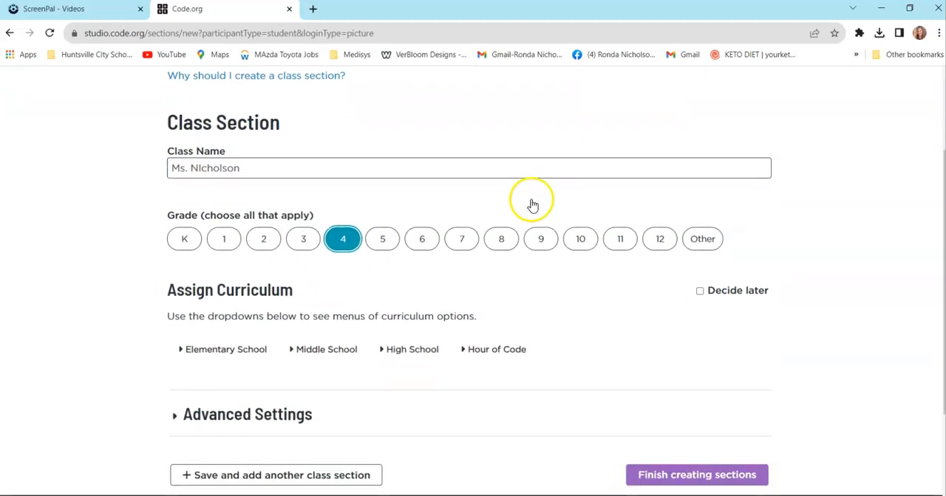
pyautogui.scroll(-2, 443, 214)
pyautogui.click(253, 226)
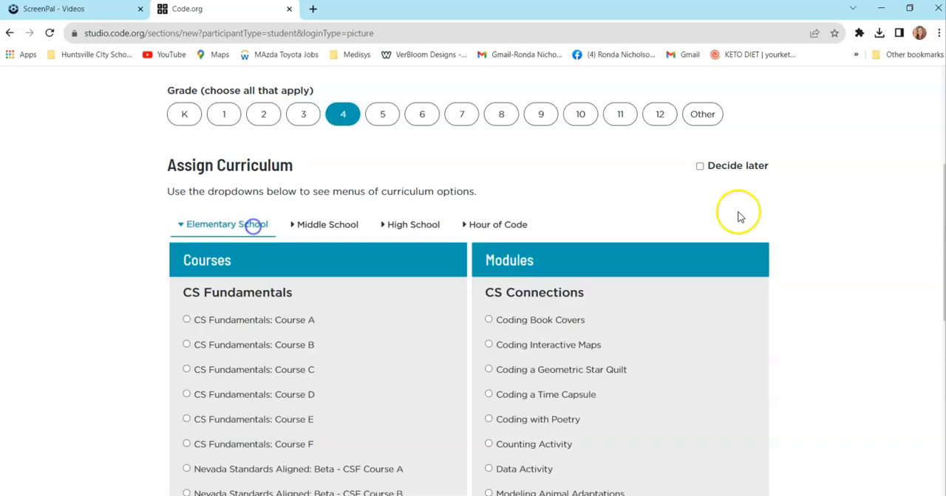
pyautogui.scroll(-2, 591, 268)
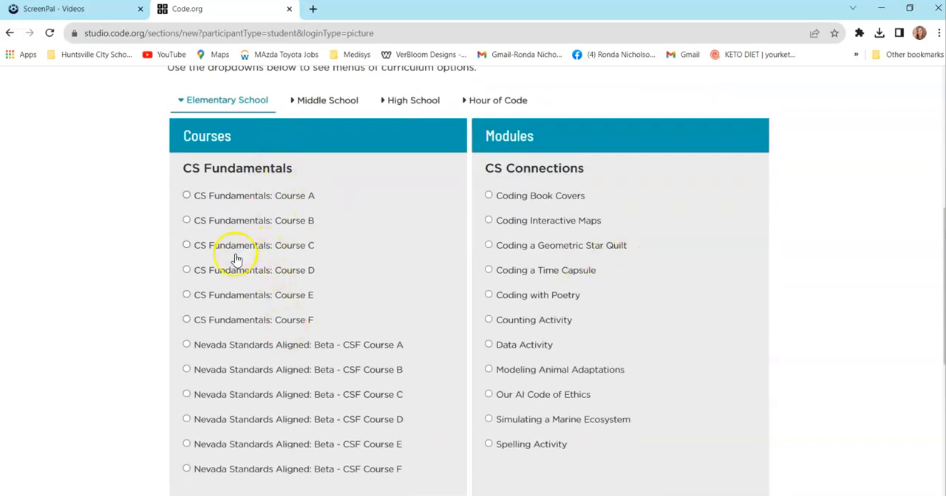
pyautogui.click(188, 246)
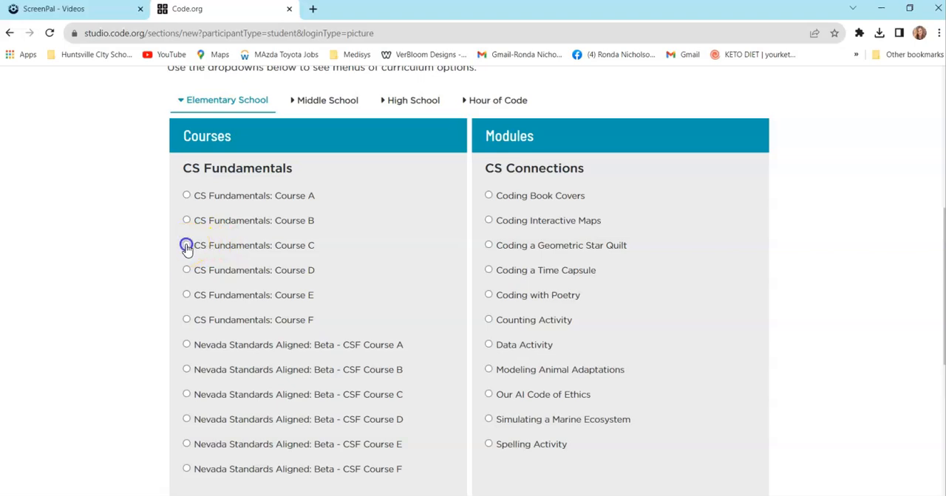
pyautogui.scroll(-1, 338, 249)
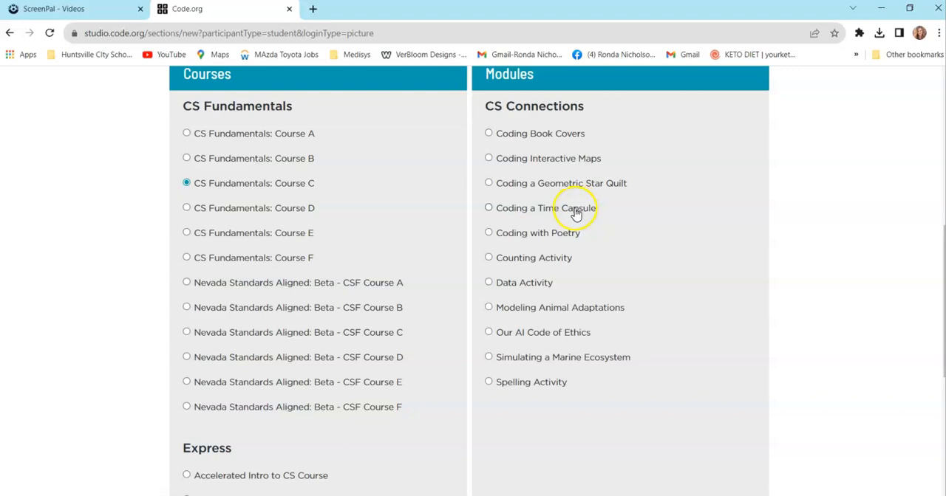
pyautogui.scroll(-1, 695, 415)
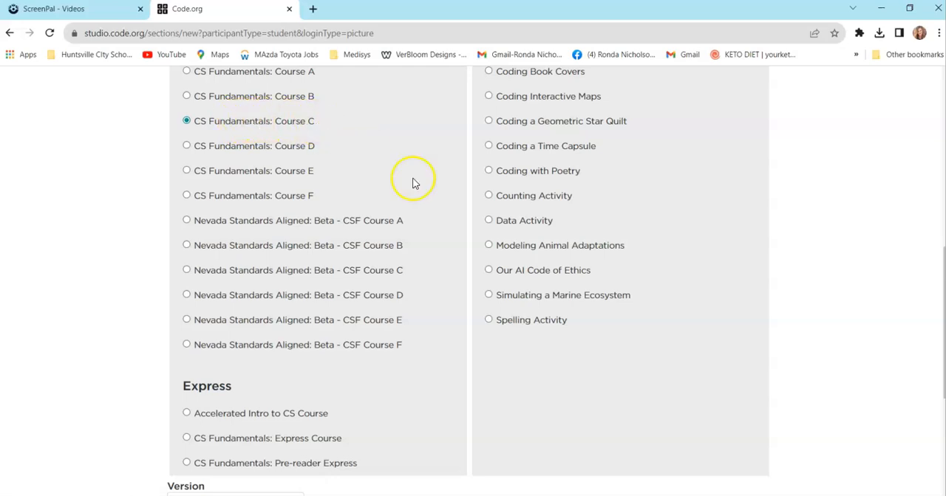
pyautogui.scroll(-4, 570, 260)
pyautogui.click(670, 389)
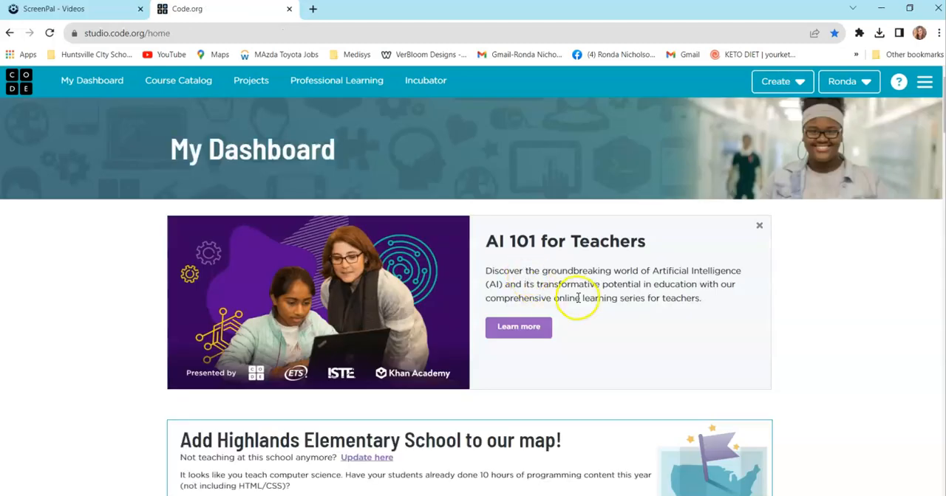
# - Open the new grade 4 section from the Classroom Sections table on the dashboard
pyautogui.scroll(-2, 624, 312)
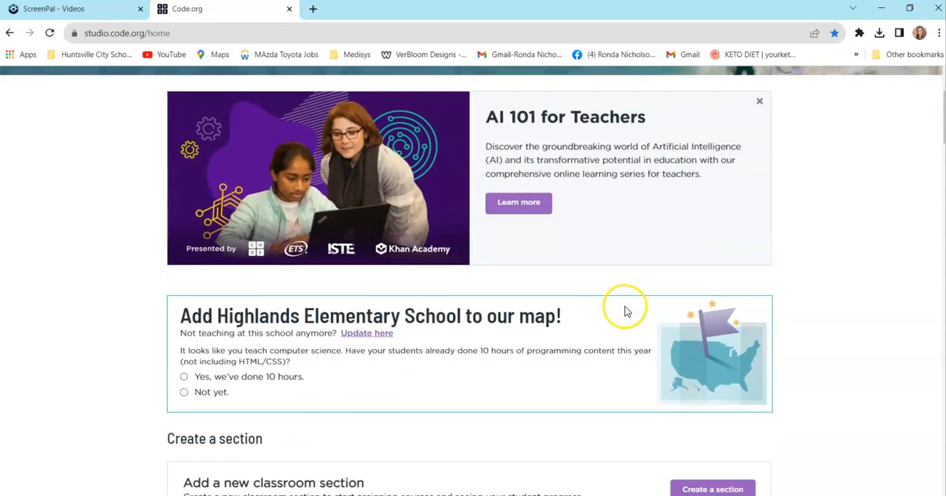
pyautogui.scroll(2, 355, 220)
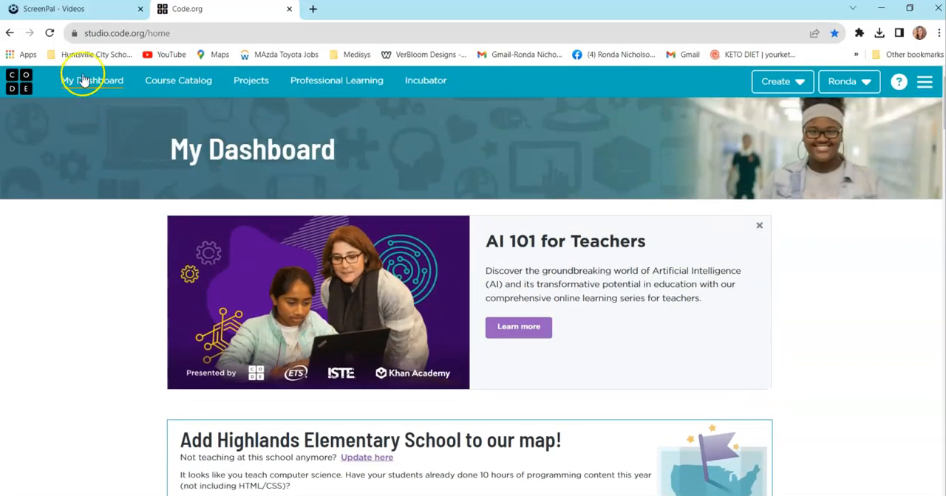
pyautogui.scroll(-5, 473, 239)
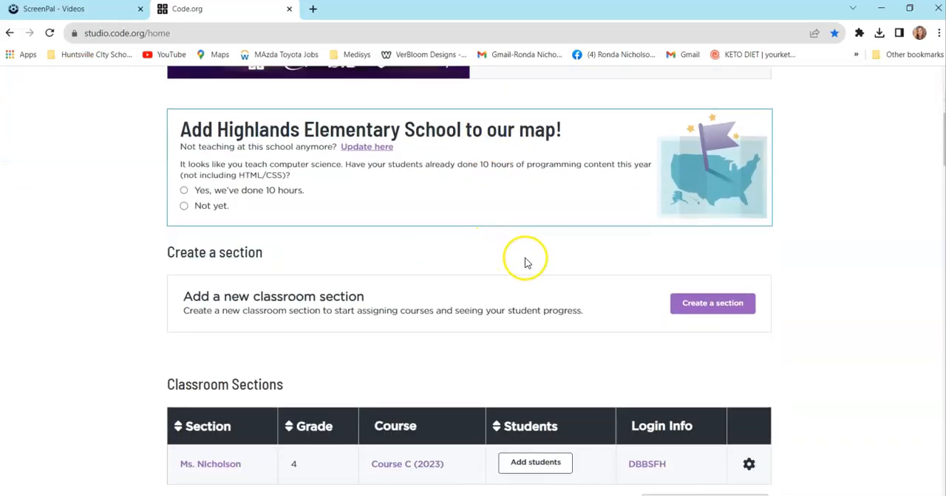
pyautogui.scroll(-3, 525, 263)
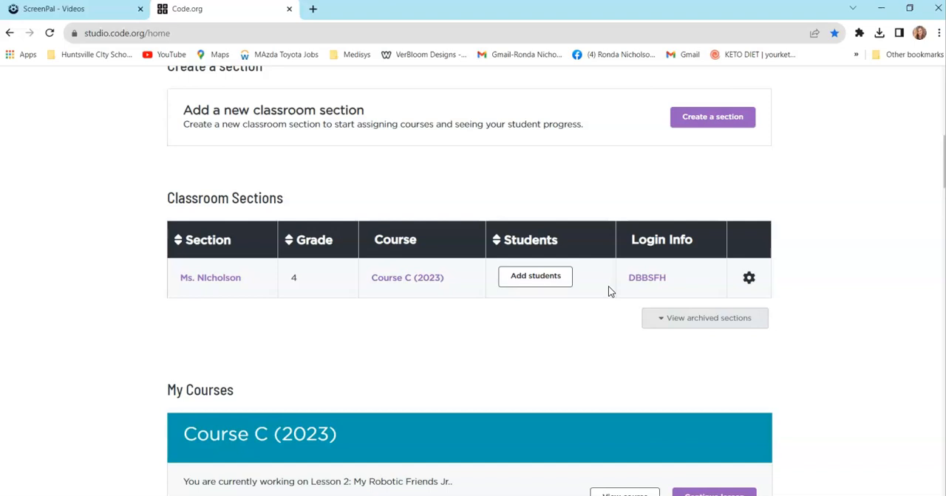
pyautogui.click(644, 282)
pyautogui.click(224, 284)
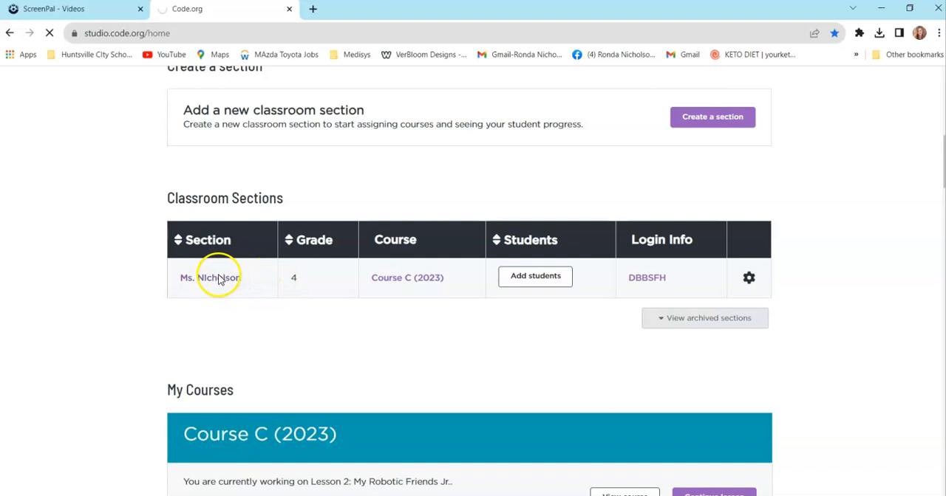
# - Review the class setup and picture password sign-in instructions on the section's student management page
pyautogui.scroll(-5, 306, 286)
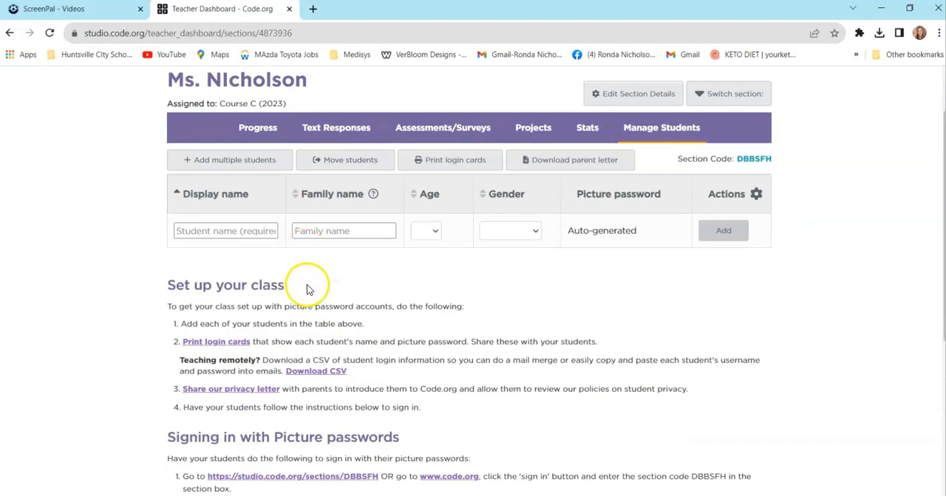
pyautogui.scroll(4, 561, 305)
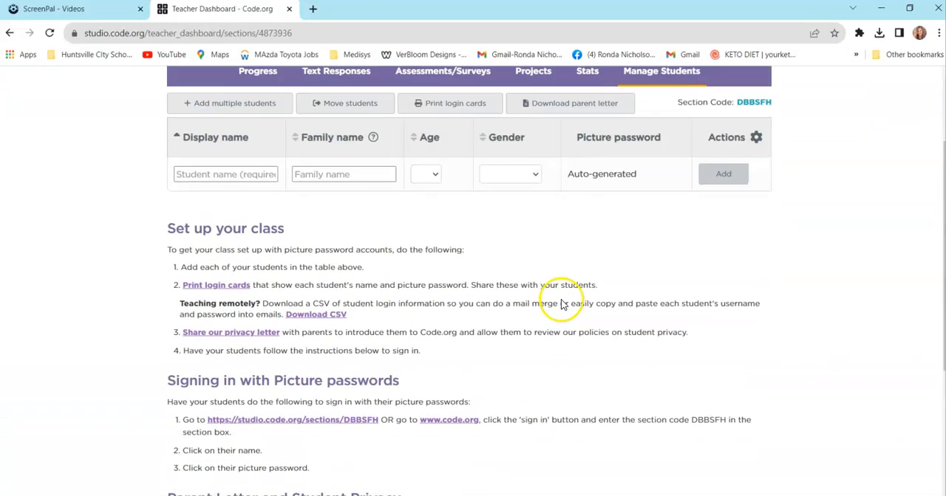
pyautogui.scroll(2, 293, 249)
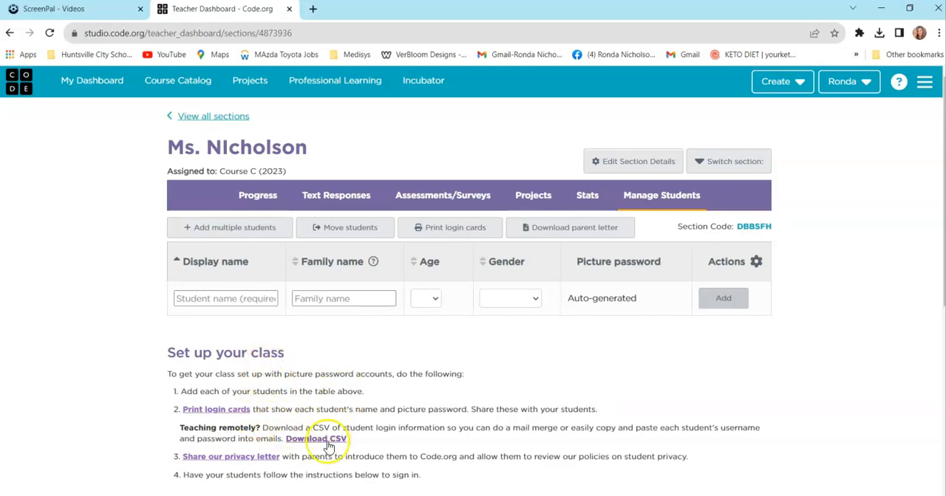
pyautogui.scroll(-3, 328, 447)
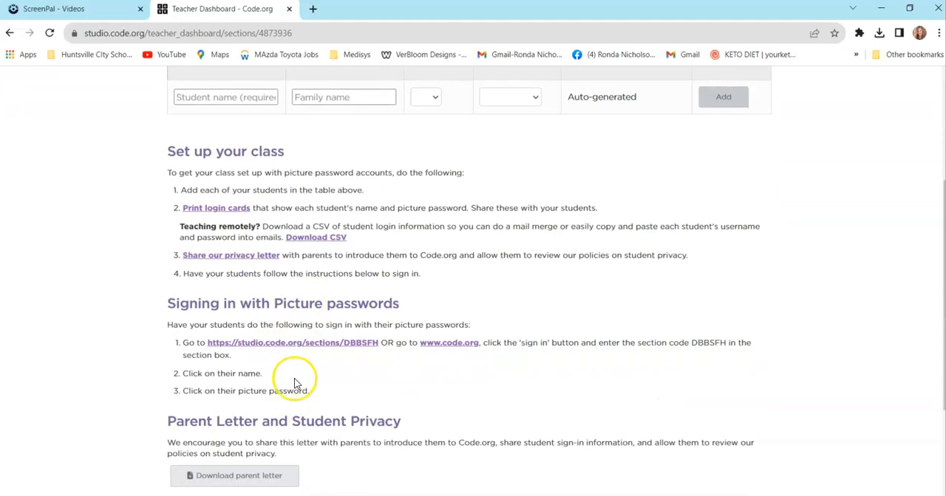
pyautogui.scroll(3, 299, 377)
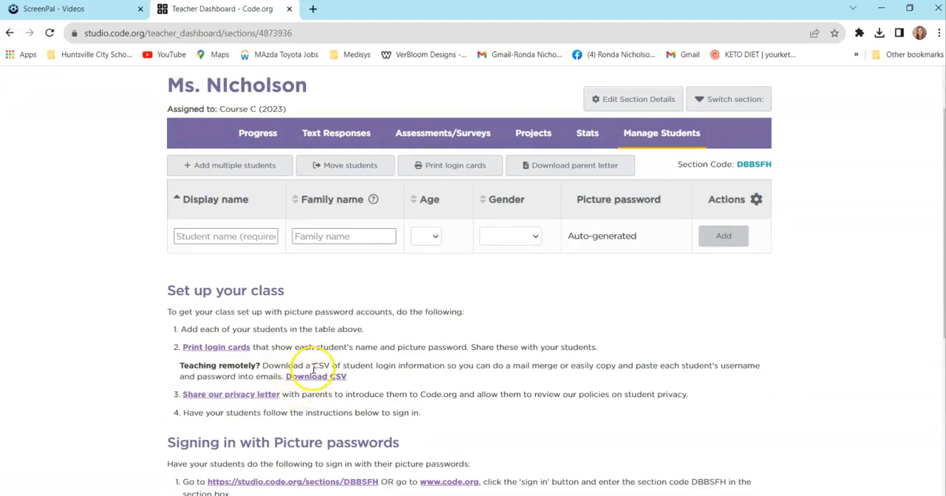
pyautogui.scroll(1, 318, 369)
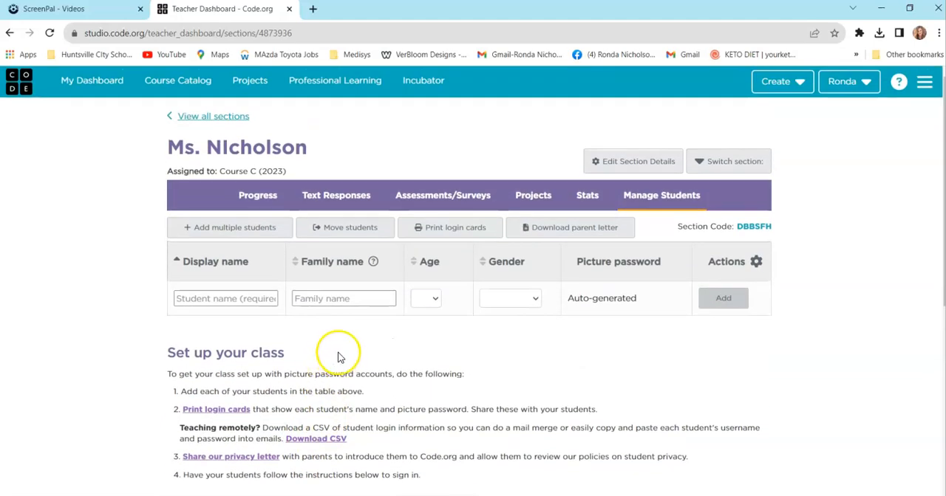
# - Enter the first student's full name as both the display name and the family name
pyautogui.click(231, 298)
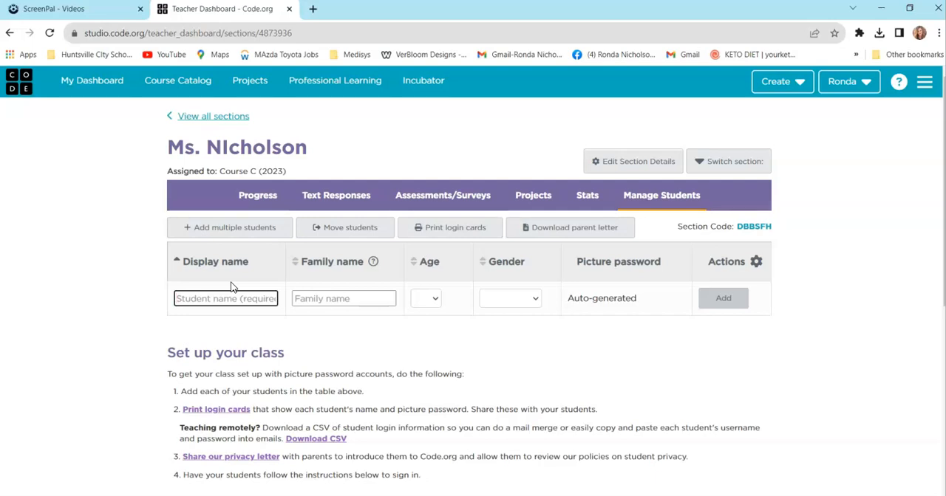
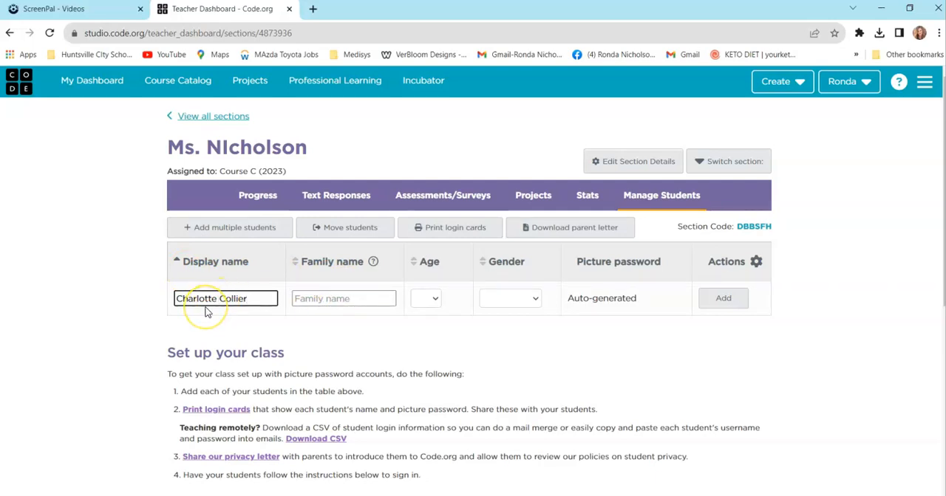
pyautogui.click(338, 299)
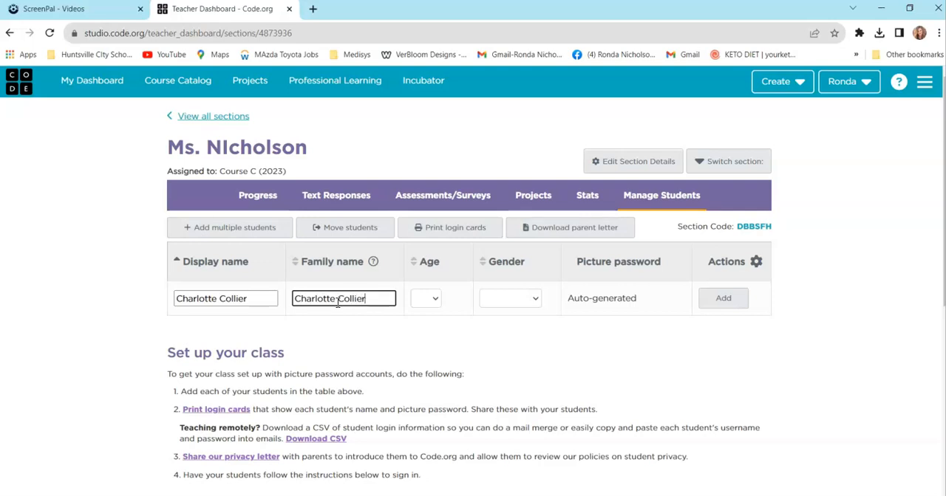
# - Set the first student's age to 6 and gender to Female, and add the student to the section
pyautogui.click(426, 300)
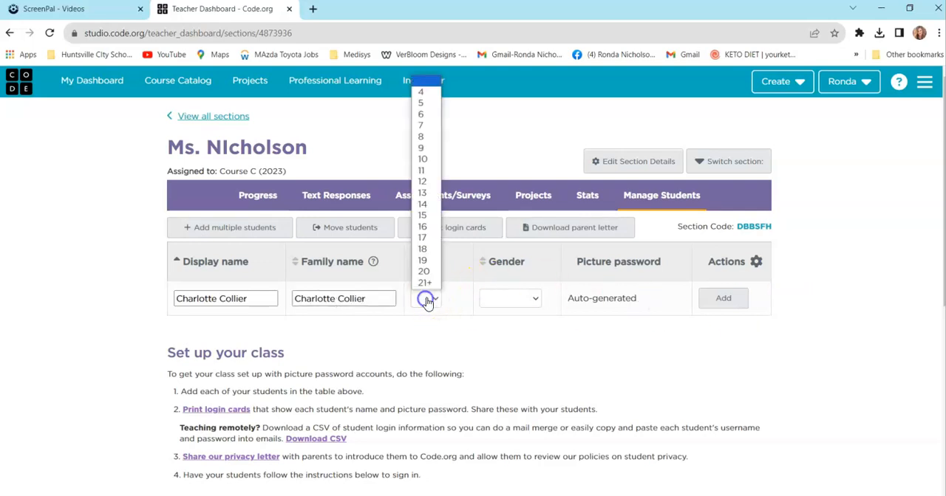
pyautogui.click(424, 114)
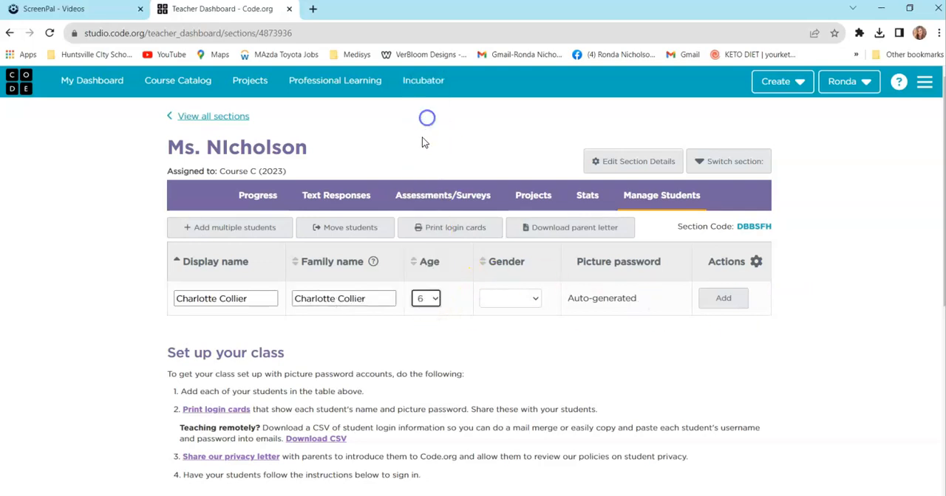
pyautogui.click(533, 298)
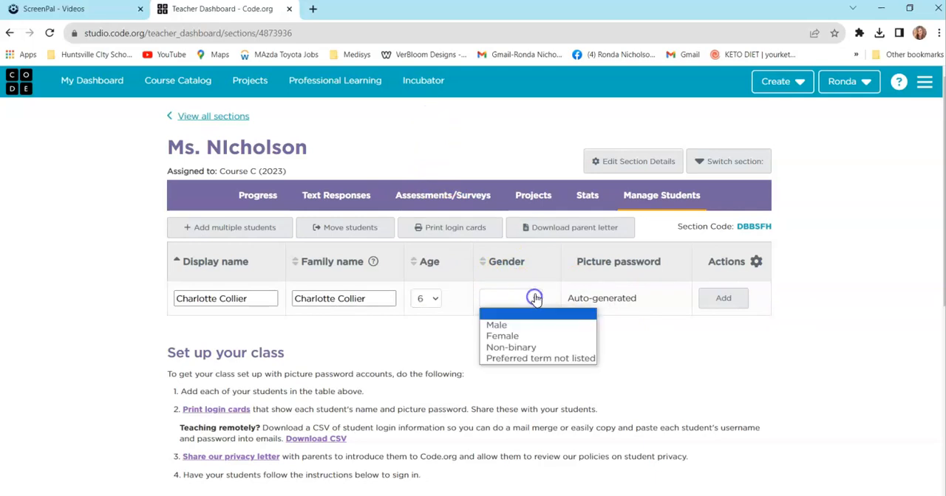
pyautogui.click(516, 337)
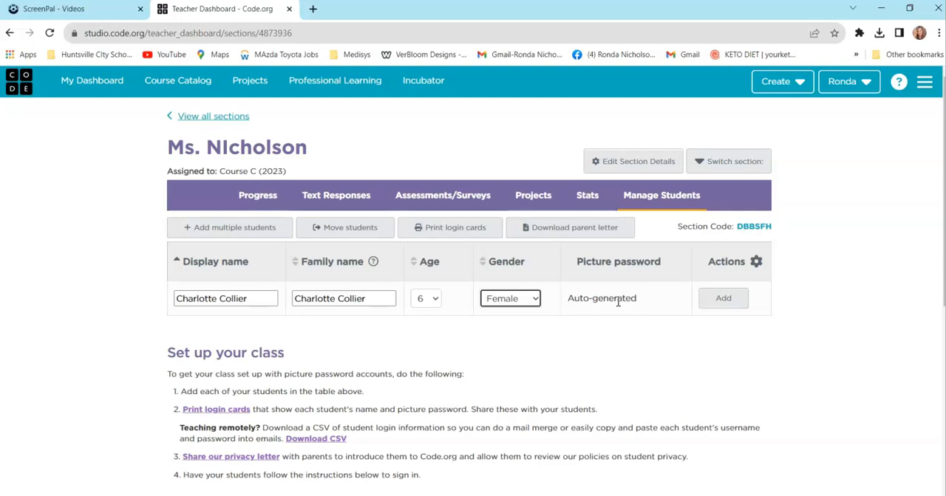
pyautogui.click(724, 298)
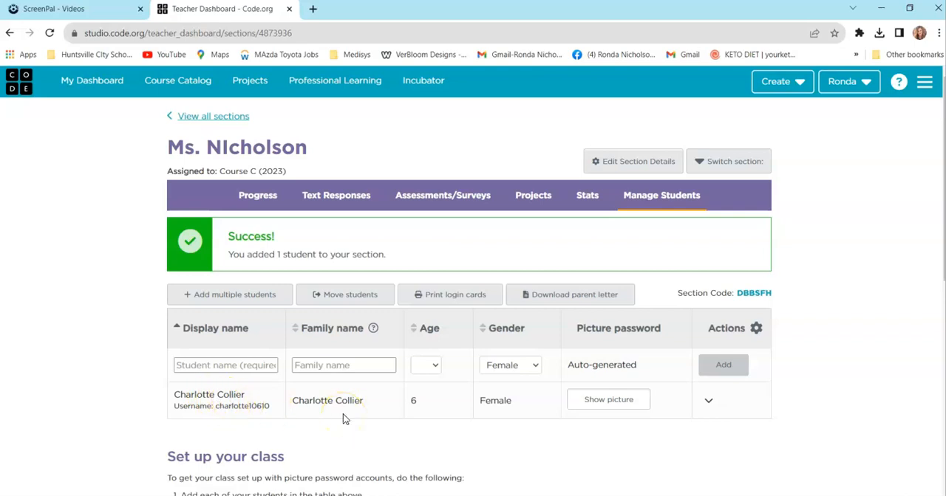
# - Enter the second student's full name as both display name and family name in the blank student row
pyautogui.click(722, 367)
pyautogui.click(233, 367)
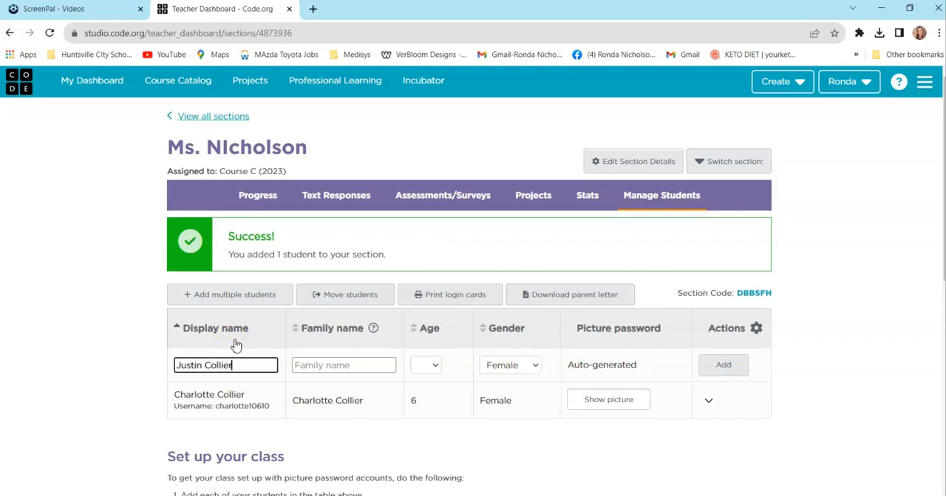
pyautogui.click(333, 366)
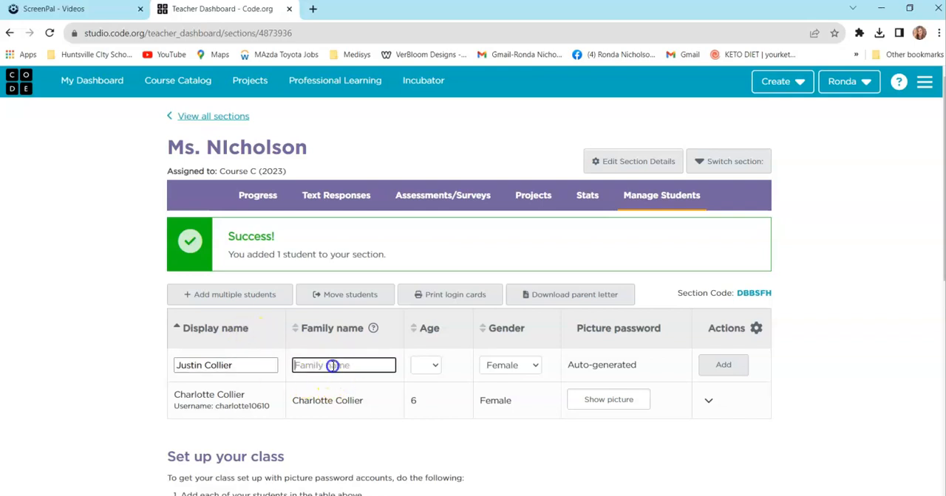
# - Set the second student's age to 5 and gender to Male, and add the student to the section
pyautogui.click(434, 364)
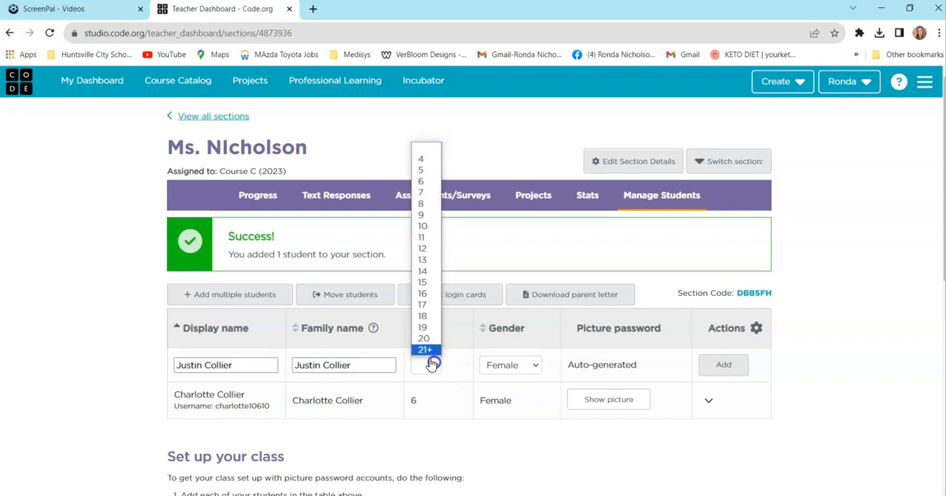
pyautogui.click(427, 171)
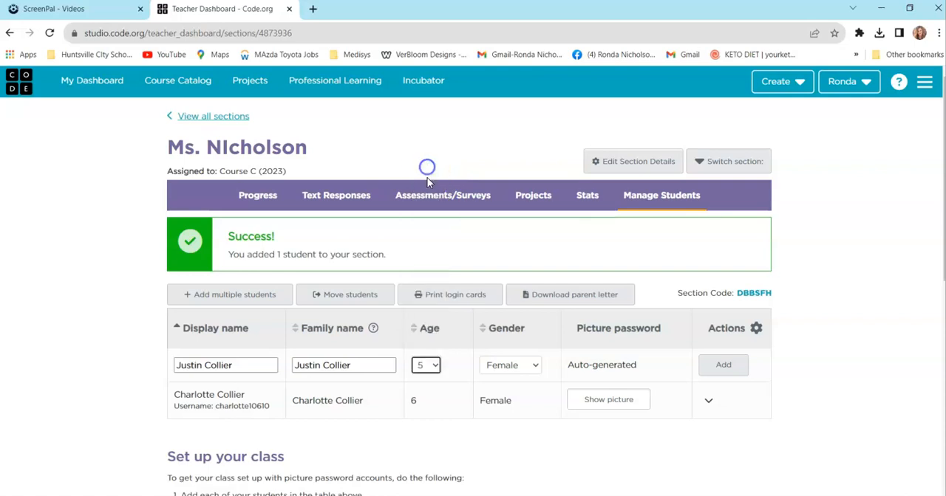
pyautogui.click(519, 365)
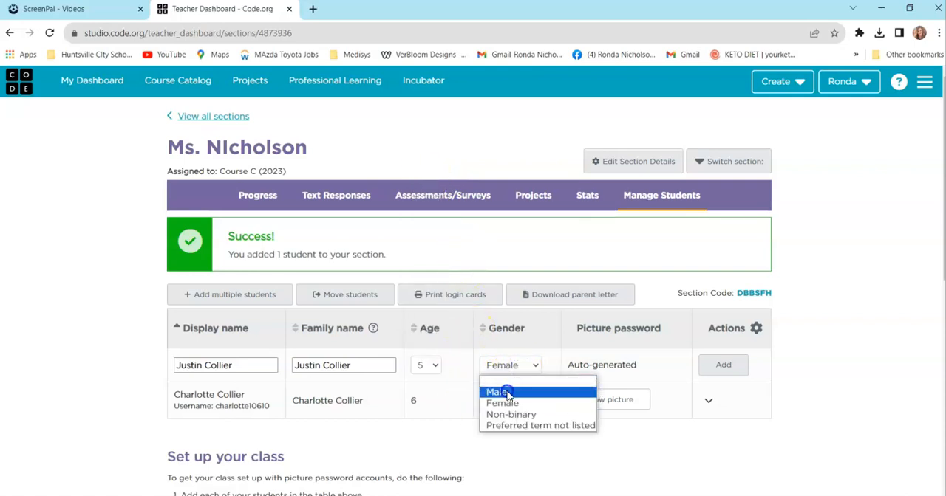
pyautogui.click(502, 391)
pyautogui.click(723, 365)
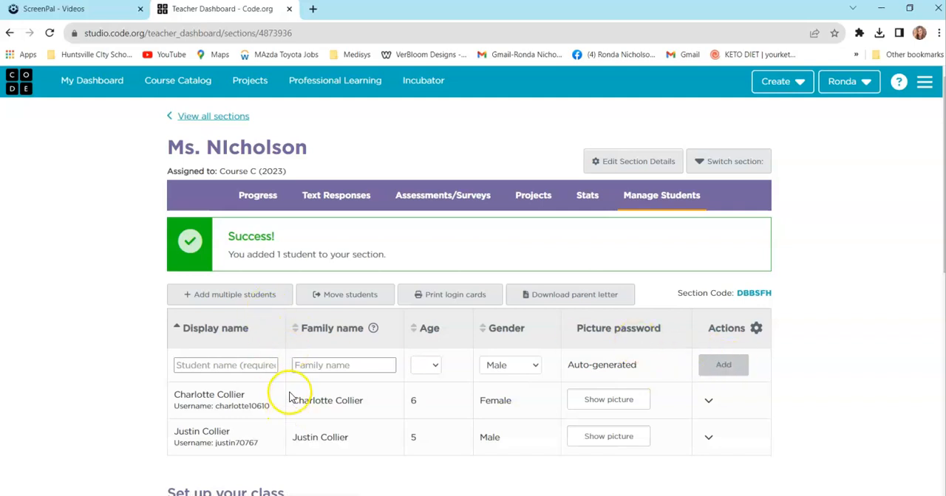
# - Return to the dashboard and reopen the grade 4 section from the Classroom Sections table
pyautogui.scroll(-2, 338, 362)
pyautogui.scroll(-4, 349, 364)
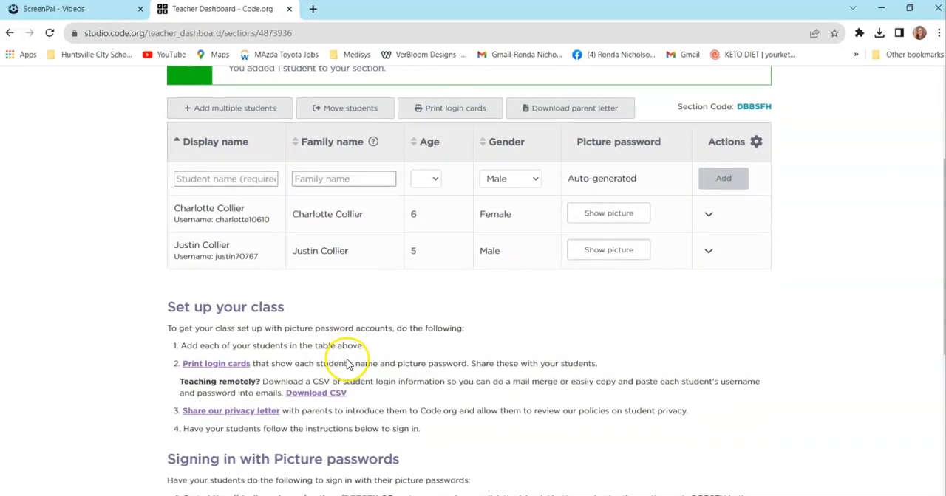
pyautogui.scroll(6, 348, 348)
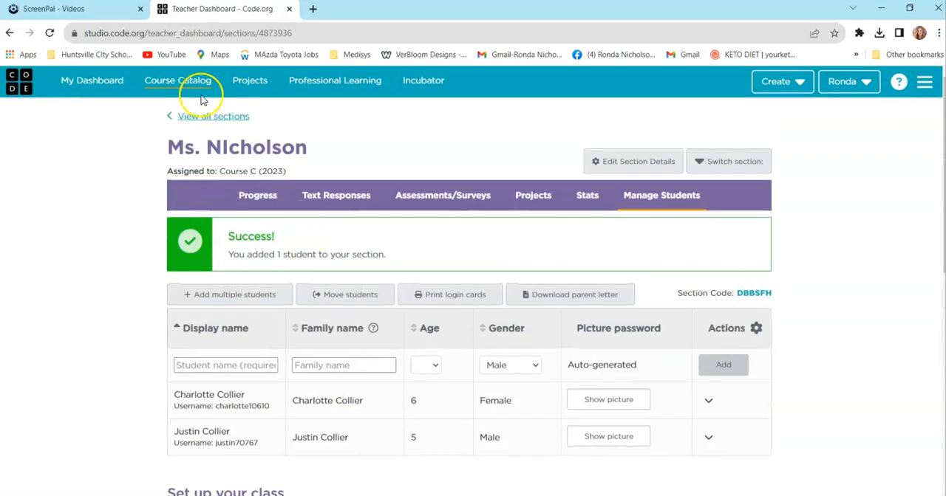
pyautogui.click(92, 83)
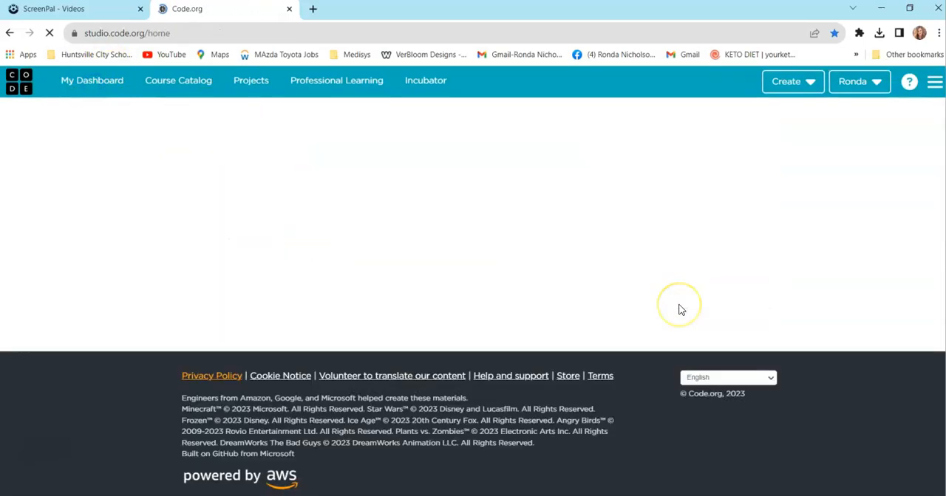
pyautogui.scroll(-6, 680, 309)
pyautogui.scroll(-1, 679, 308)
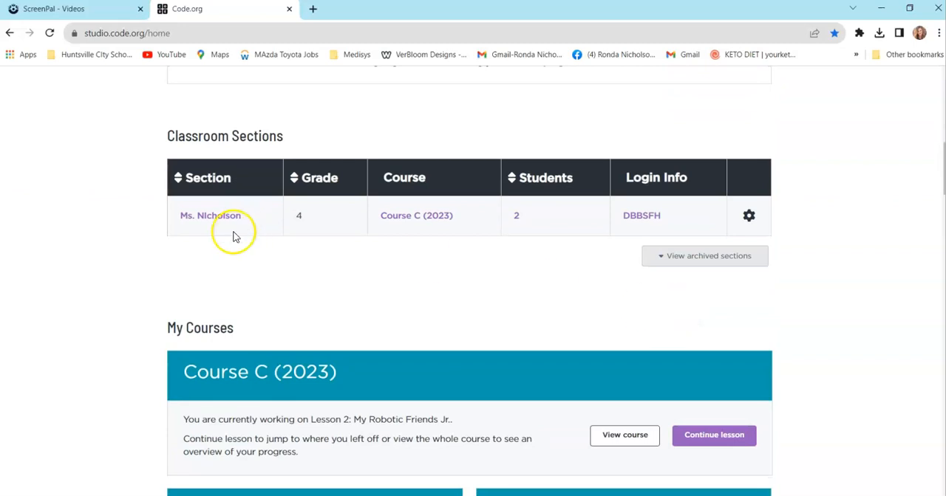
pyautogui.click(204, 216)
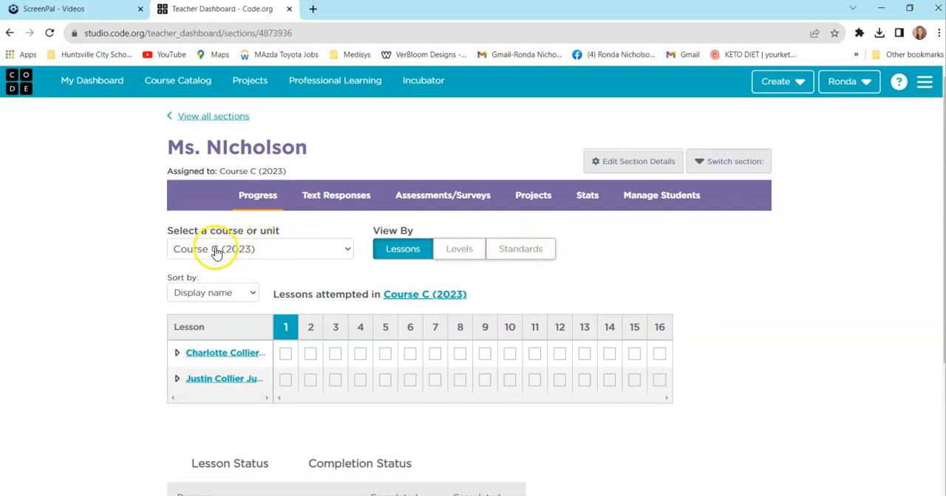
# - Check the section's course choices and examine the students' lesson progress and status legend for Course C (2023)
pyautogui.click(347, 249)
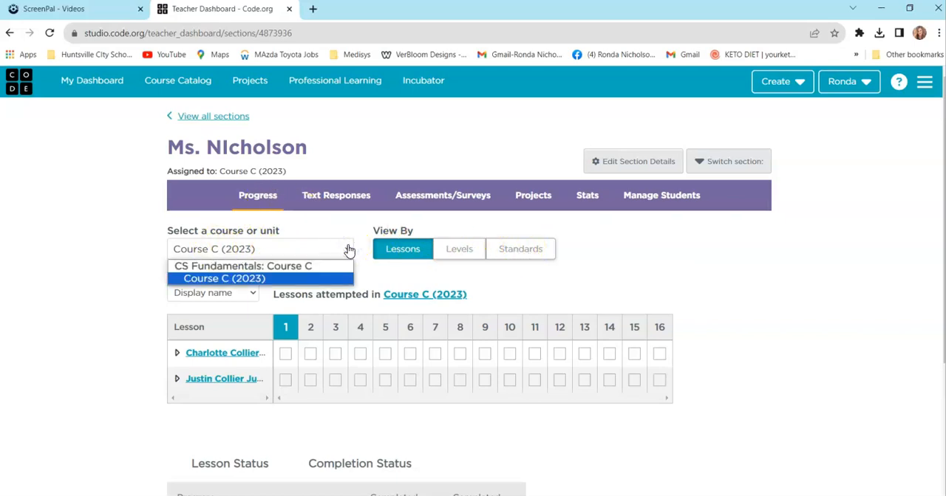
pyautogui.click(341, 257)
pyautogui.scroll(-2, 584, 352)
pyautogui.scroll(1, 585, 334)
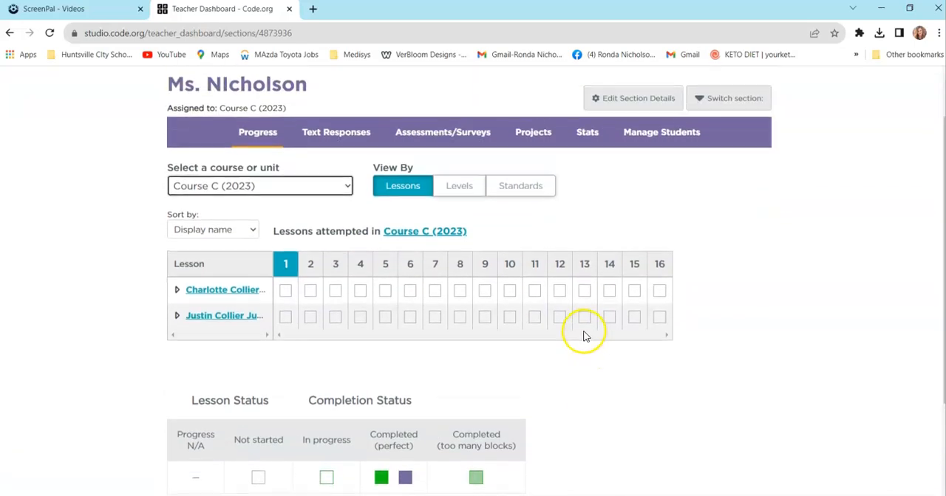
pyautogui.scroll(-3, 581, 333)
pyautogui.scroll(3, 560, 295)
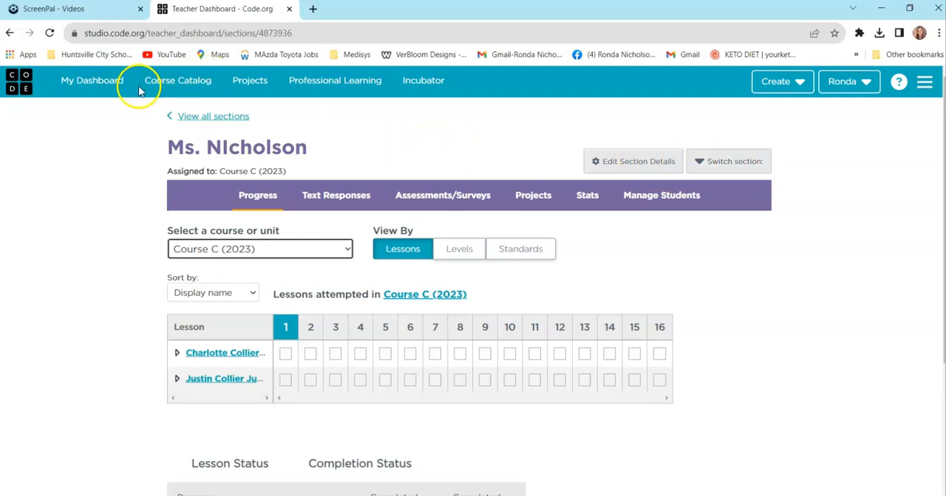
# - Go back to the dashboard and look over its courses, projects and joined classroom sections
pyautogui.click(91, 81)
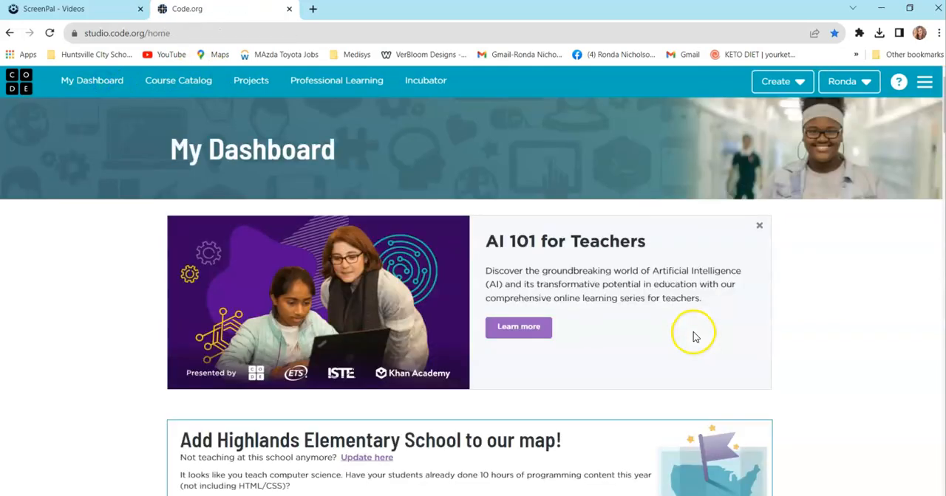
pyautogui.scroll(-10, 693, 337)
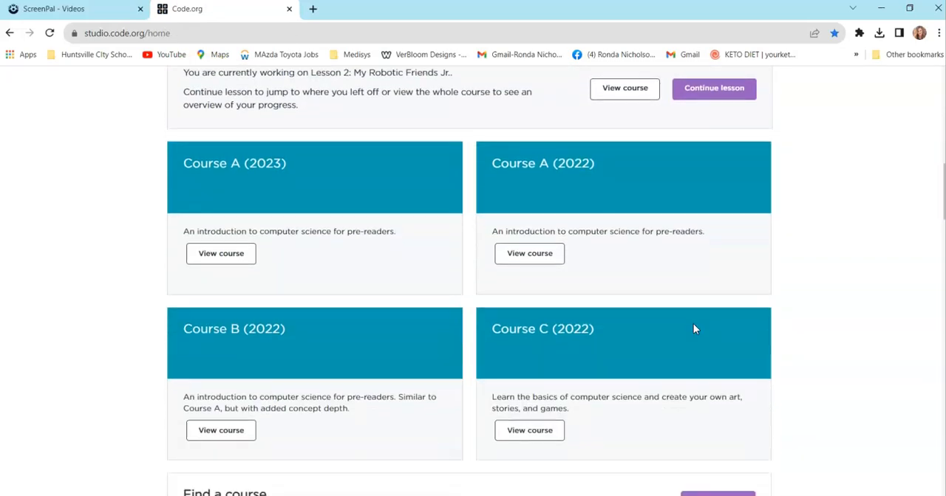
pyautogui.scroll(-12, 693, 329)
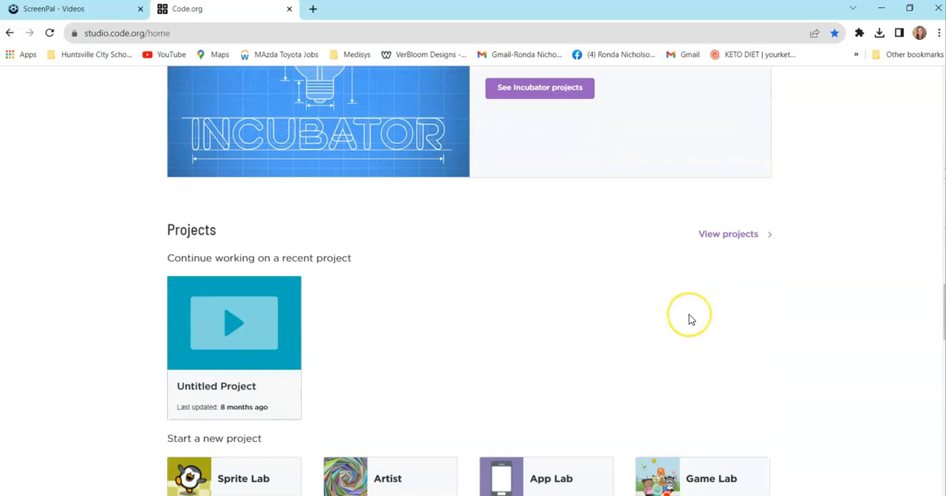
pyautogui.scroll(-5, 688, 320)
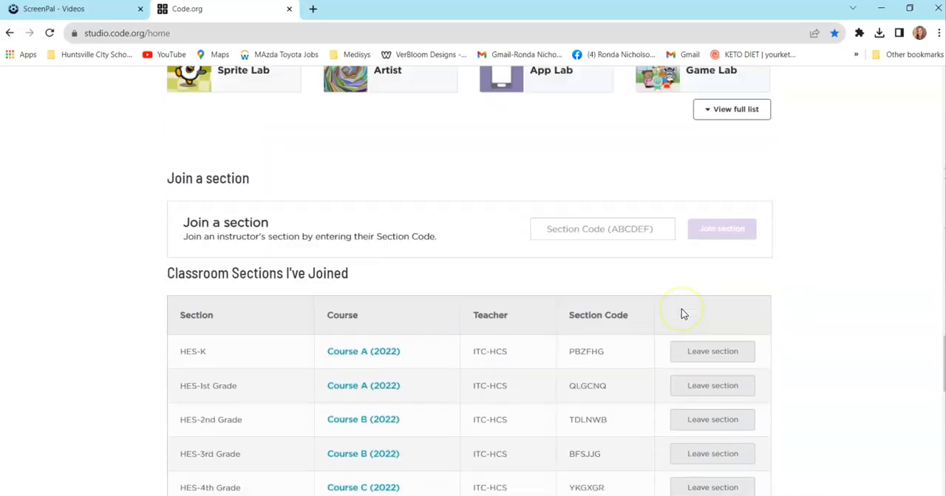
pyautogui.scroll(1, 684, 314)
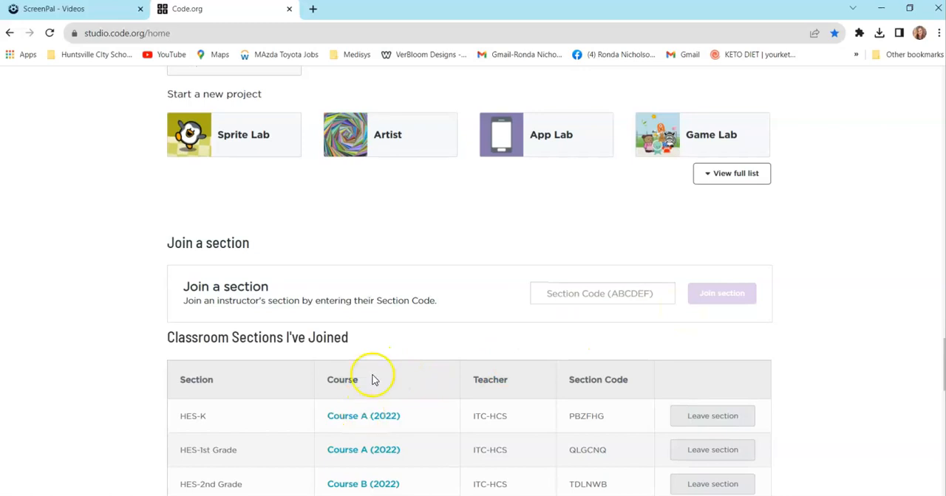
# - Look over the joined classroom sections and open Course A (2022) for the HES-K section
pyautogui.scroll(-10, 370, 398)
pyautogui.scroll(10, 399, 344)
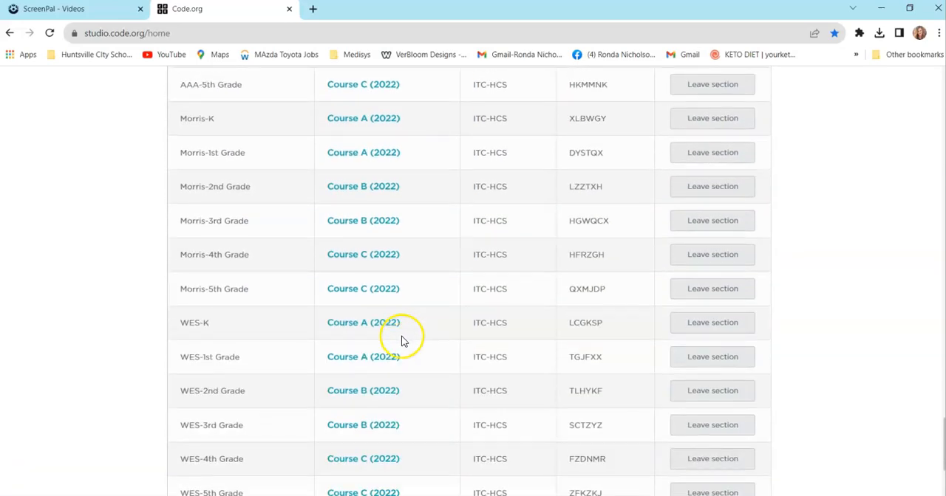
pyautogui.scroll(-2, 406, 342)
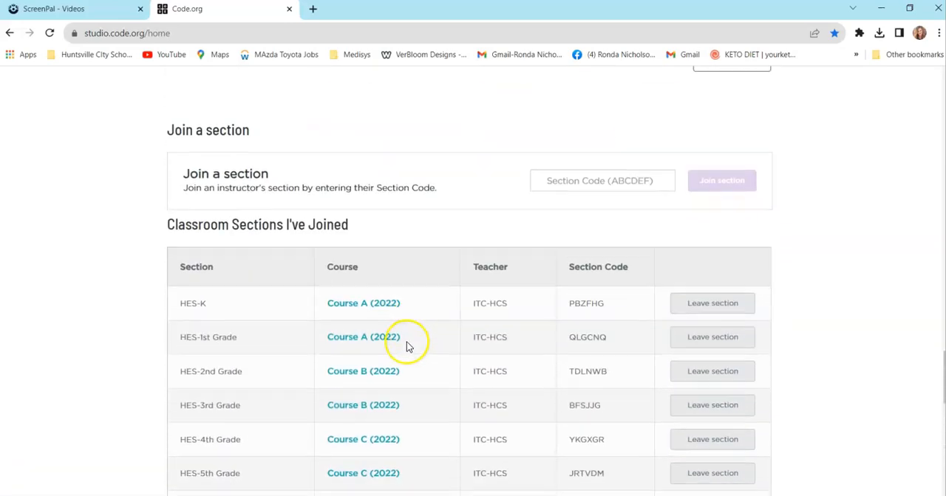
pyautogui.click(367, 306)
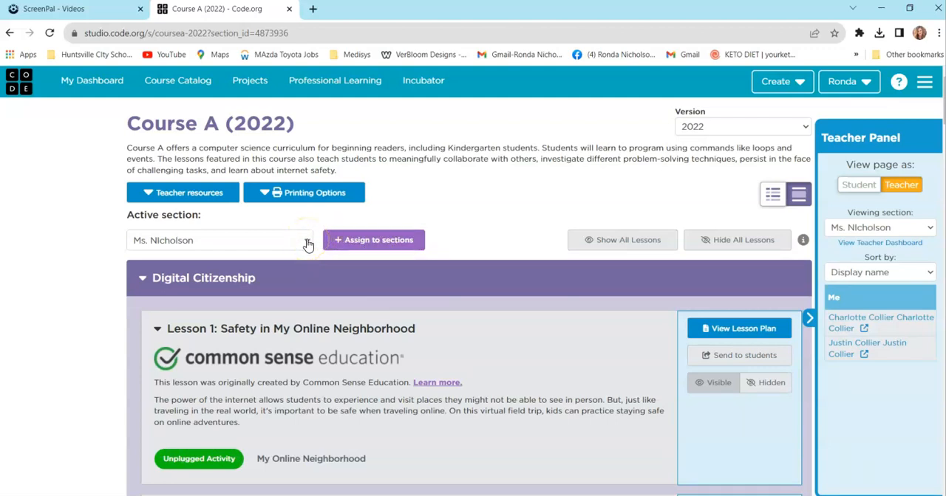
# - Examine the Course A (2022) lessons from Digital Citizenship to the End of Course Project, including their level types and progress bubbles
pyautogui.scroll(-1, 416, 249)
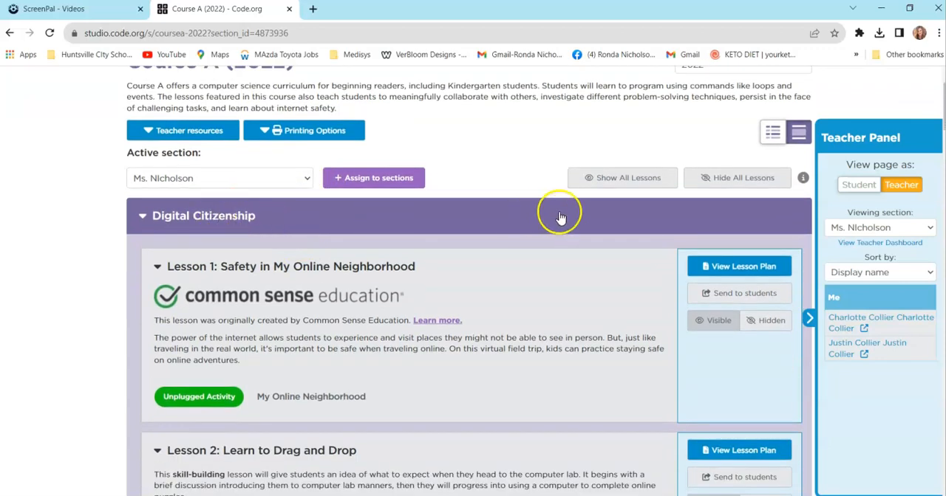
pyautogui.scroll(-1, 595, 217)
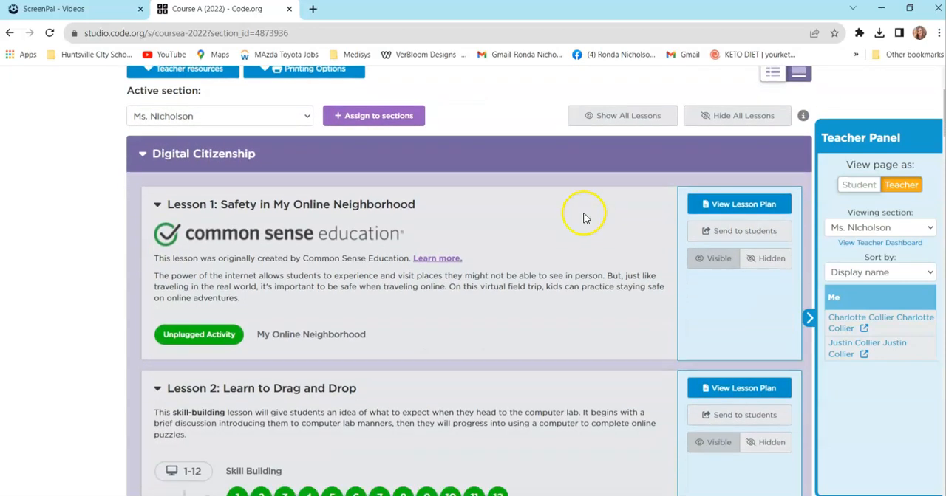
pyautogui.scroll(1, 583, 218)
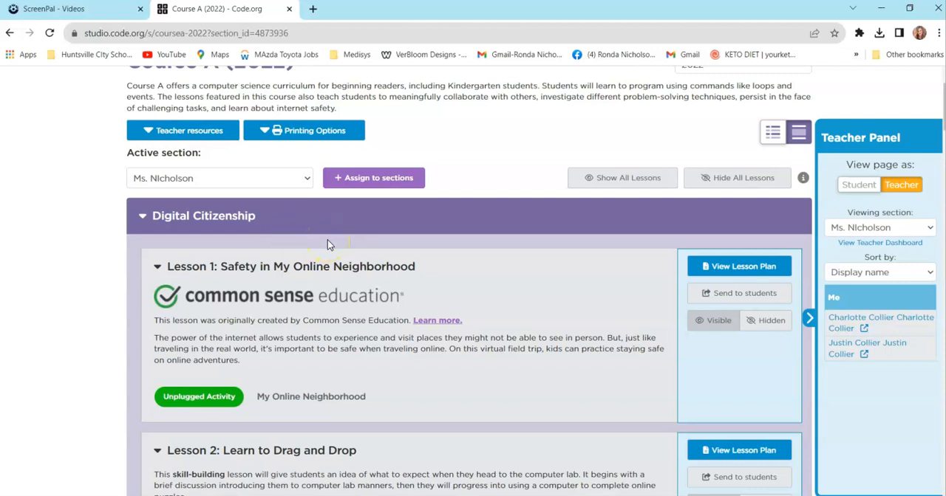
pyautogui.scroll(-6, 327, 244)
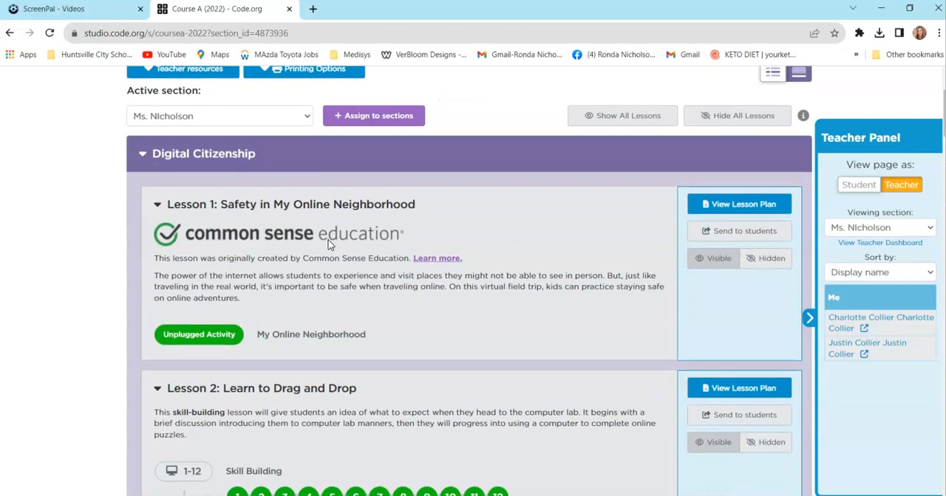
pyautogui.scroll(-15, 338, 242)
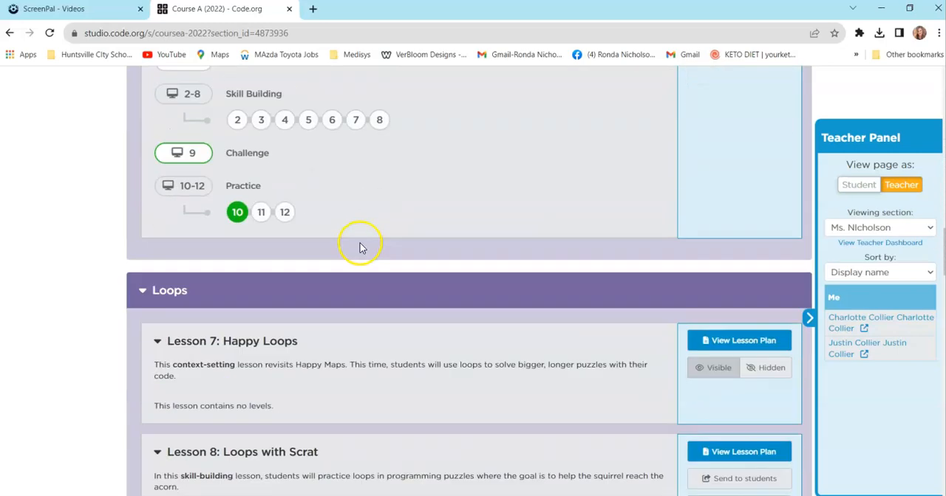
pyautogui.scroll(-15, 375, 236)
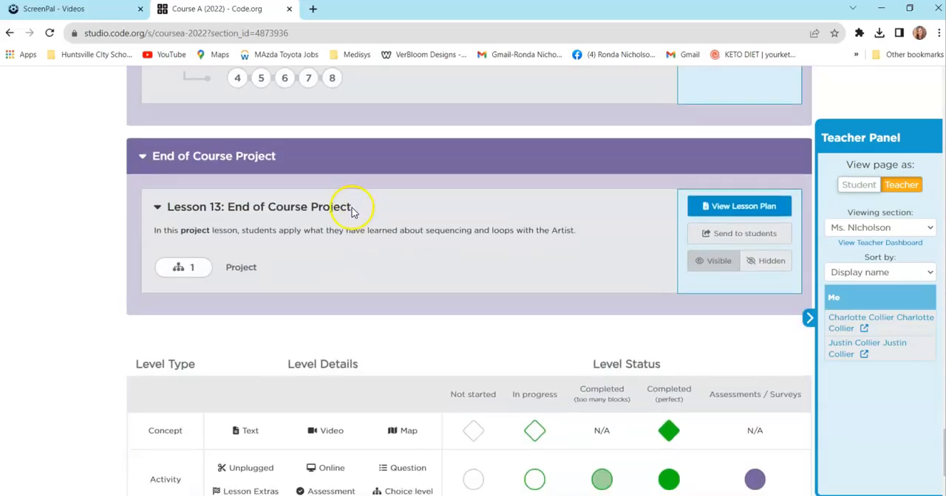
pyautogui.scroll(5, 353, 209)
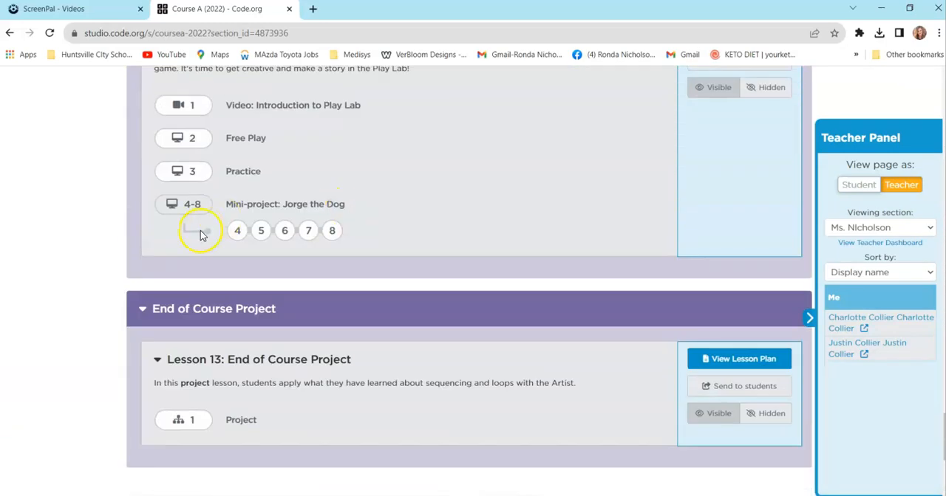
pyautogui.scroll(2, 196, 224)
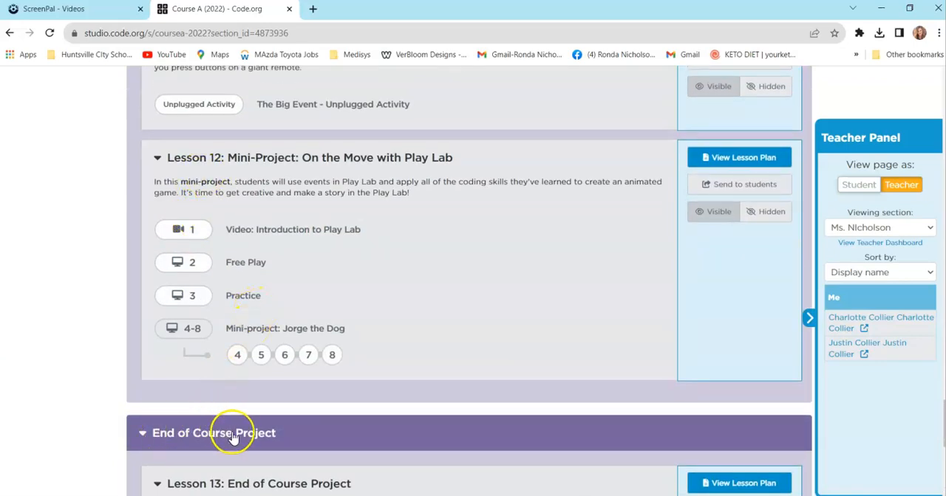
pyautogui.scroll(1, 414, 422)
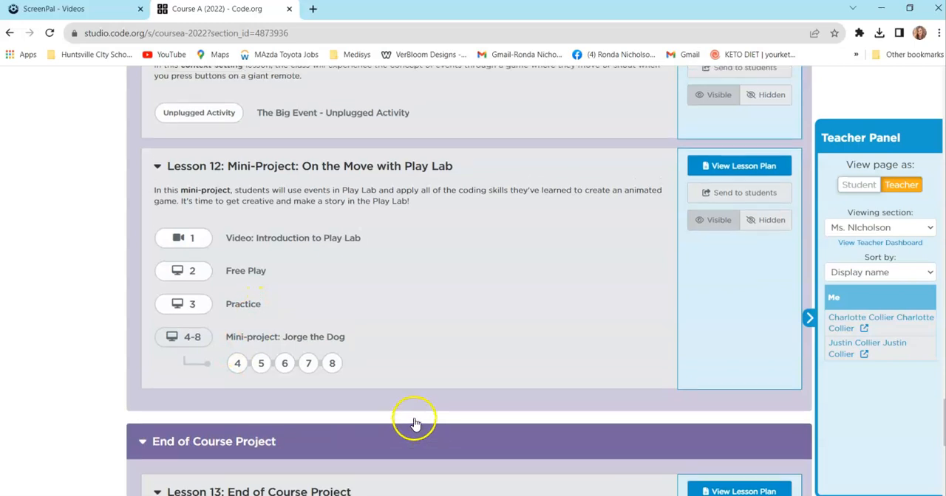
pyautogui.scroll(2, 414, 422)
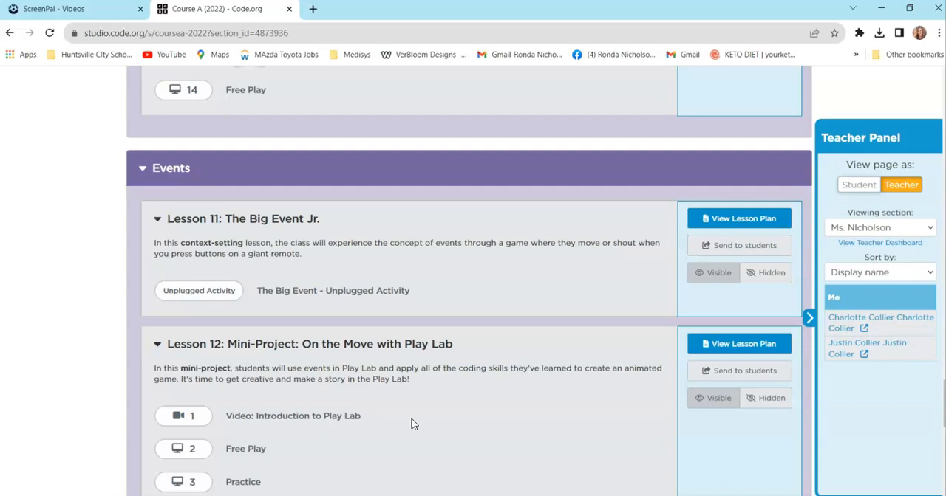
pyautogui.scroll(7, 344, 416)
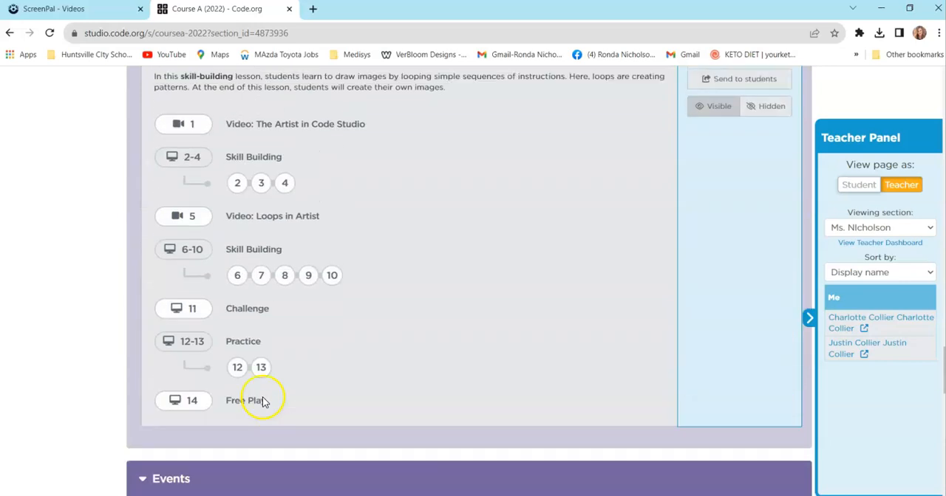
pyautogui.scroll(12, 267, 390)
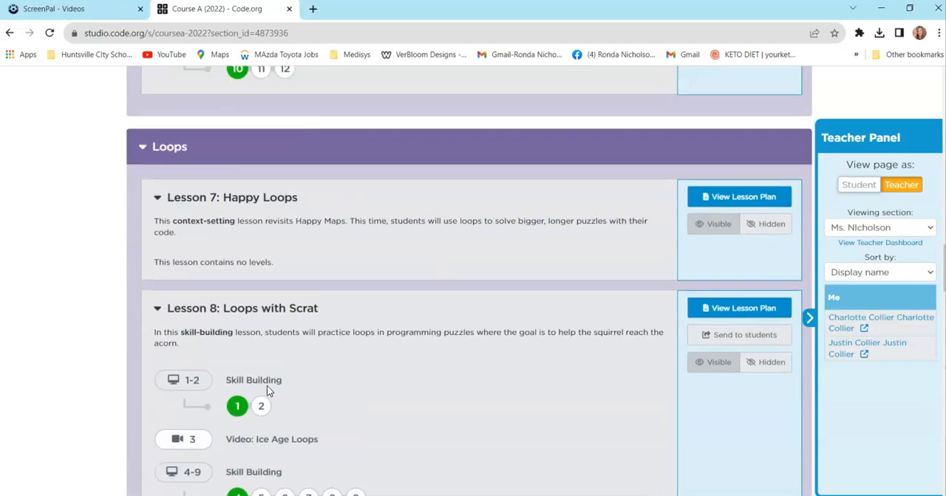
pyautogui.scroll(10, 268, 390)
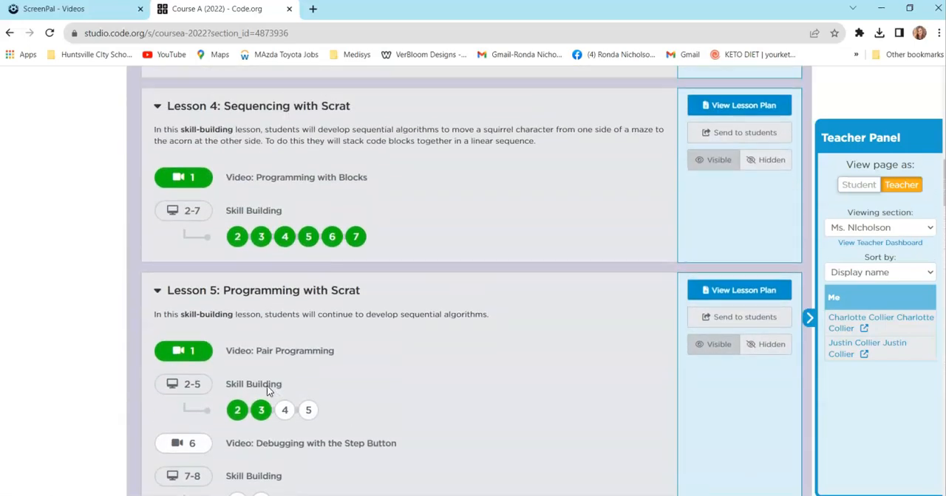
pyautogui.scroll(9, 266, 386)
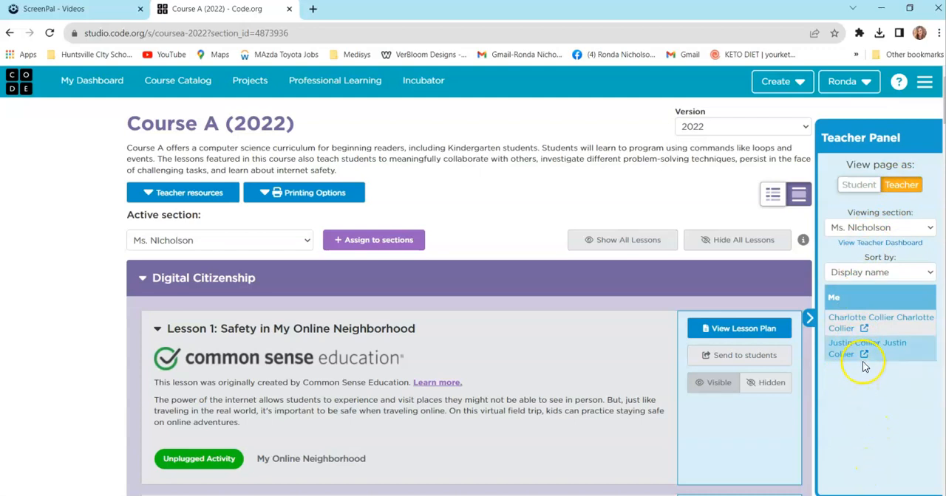
# - Show the first listed student's progress in Course A (2022) and review the levels of each lesson
pyautogui.click(851, 322)
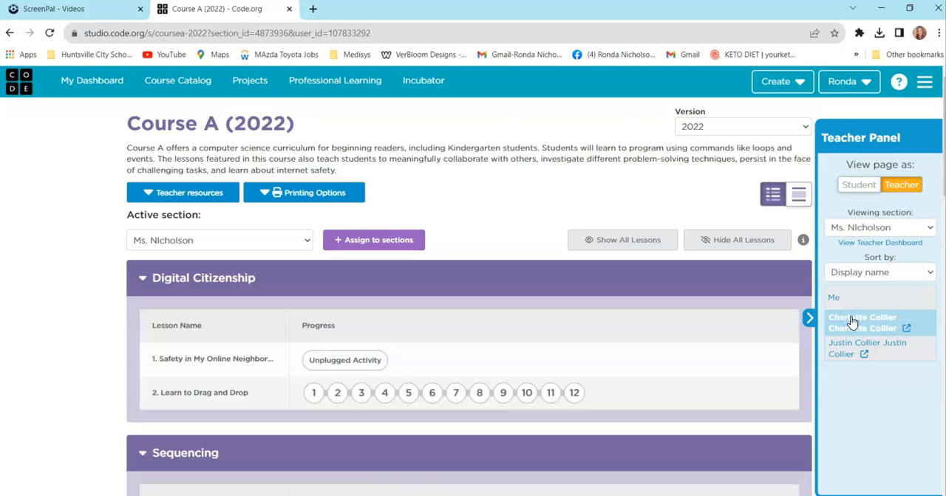
pyautogui.scroll(-3, 507, 348)
pyautogui.scroll(-4, 500, 352)
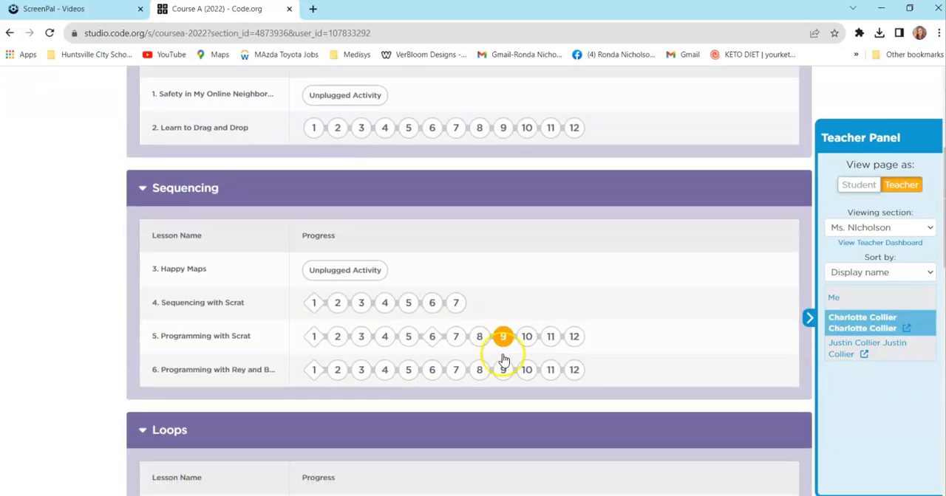
pyautogui.scroll(-3, 502, 360)
pyautogui.scroll(10, 504, 356)
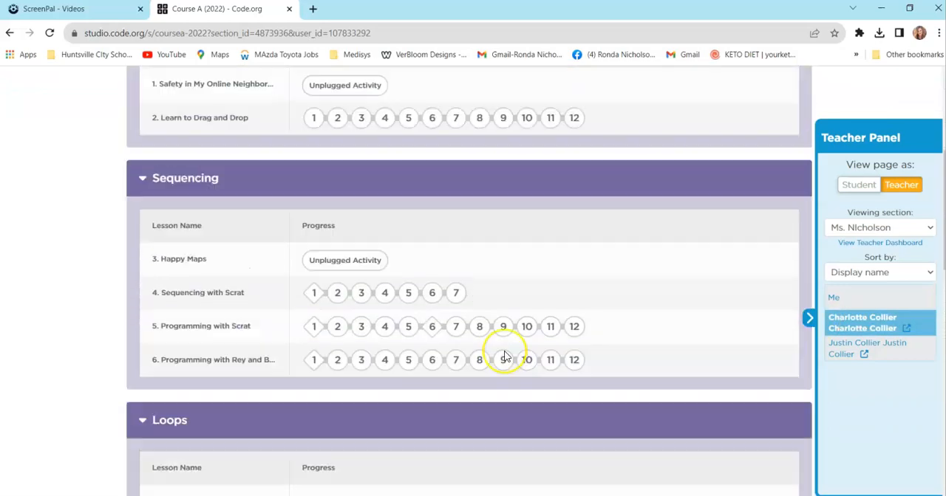
pyautogui.scroll(1, 507, 356)
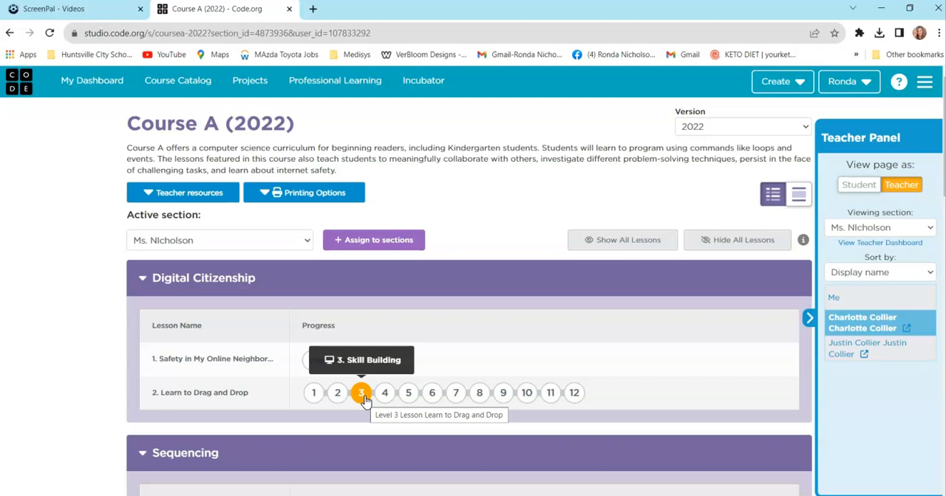
# - View the course page as a student, expand Lesson 1: Safety in My Online Neighborhood, and open its unplugged activity
pyautogui.click(860, 184)
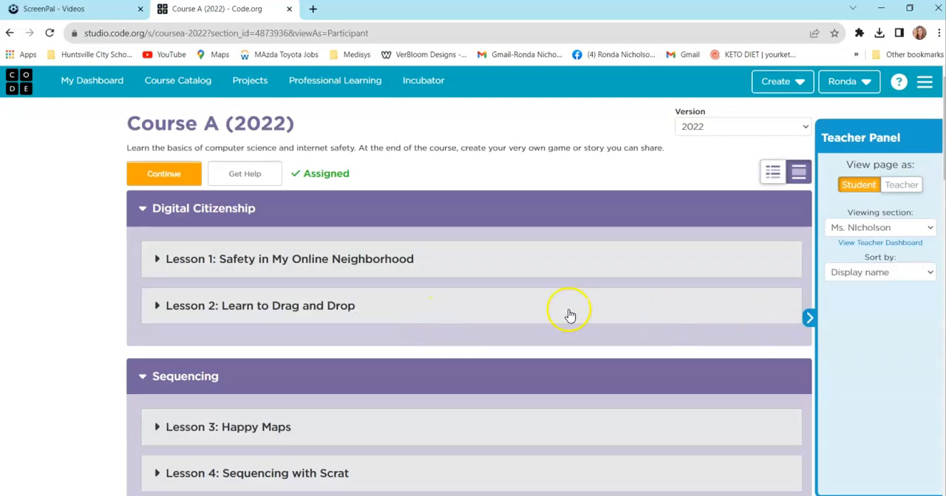
pyautogui.click(157, 258)
pyautogui.scroll(-3, 362, 338)
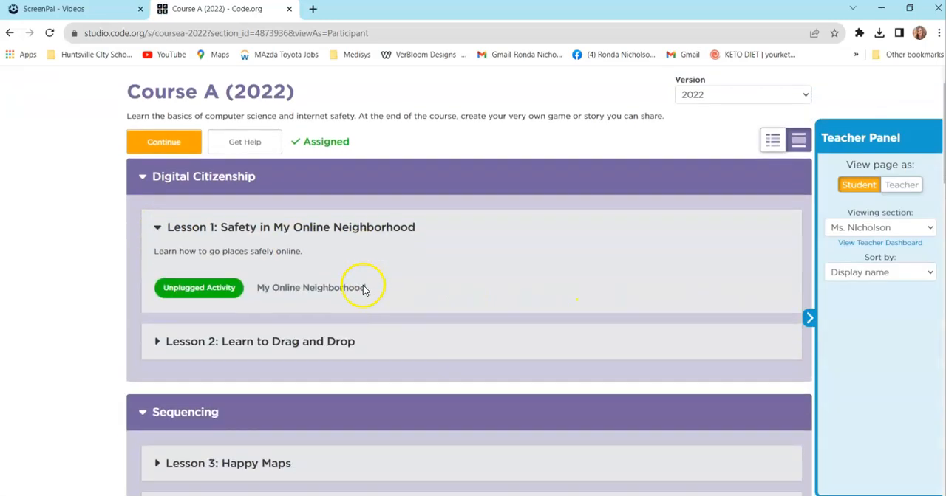
pyautogui.scroll(3, 613, 255)
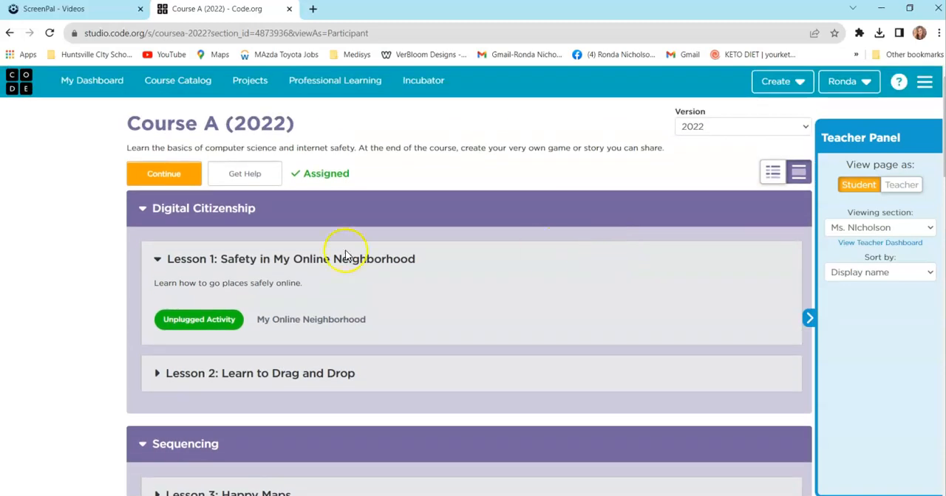
pyautogui.click(212, 325)
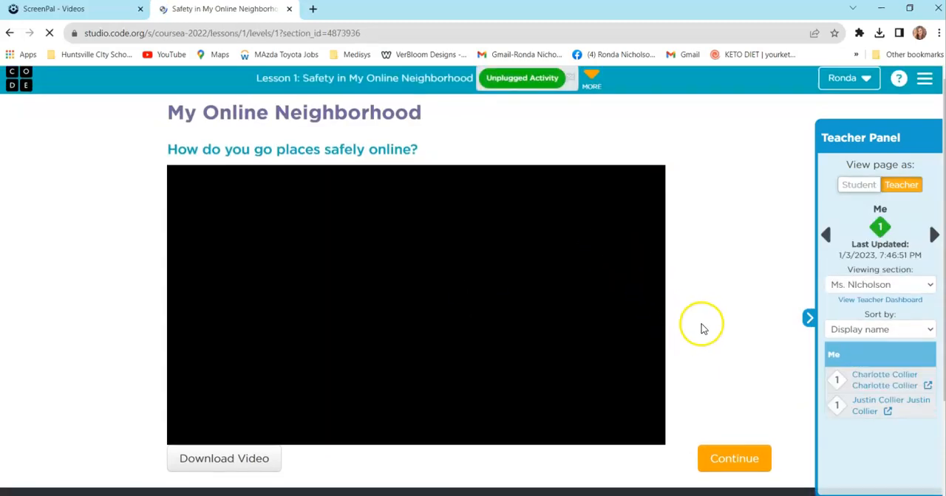
# - Continue past the My Online Neighborhood video and go on to Lesson 2: Learn to Drag and Drop
pyautogui.scroll(-3, 665, 314)
pyautogui.click(731, 323)
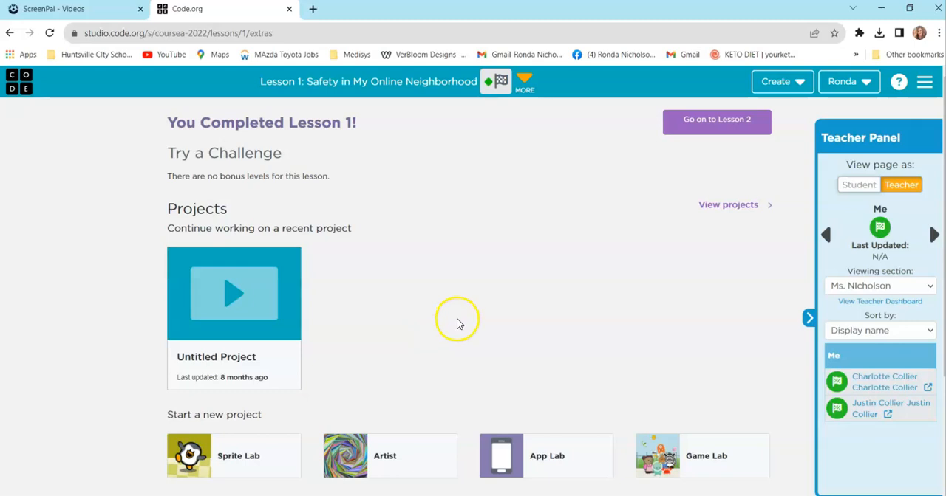
pyautogui.click(717, 125)
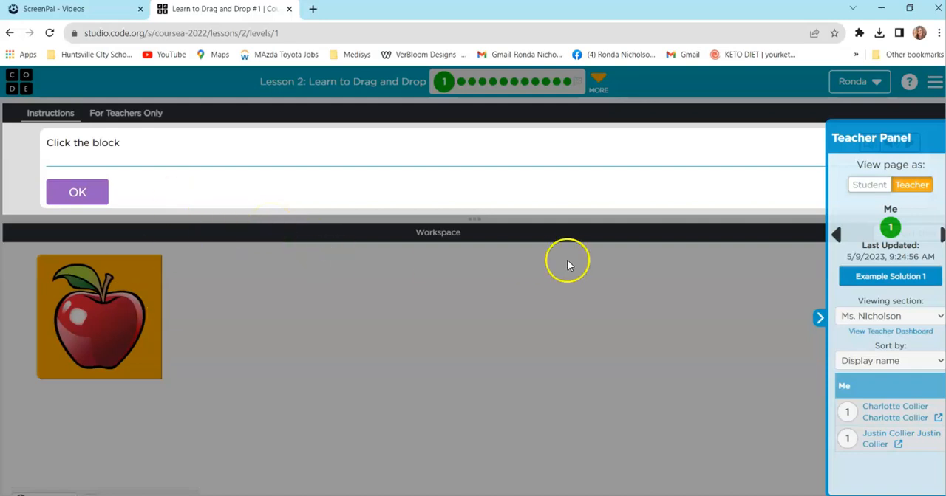
# - Dismiss the instructions, solve puzzle 1 with the apple block, and continue to puzzle 2
pyautogui.click(81, 193)
pyautogui.click(95, 246)
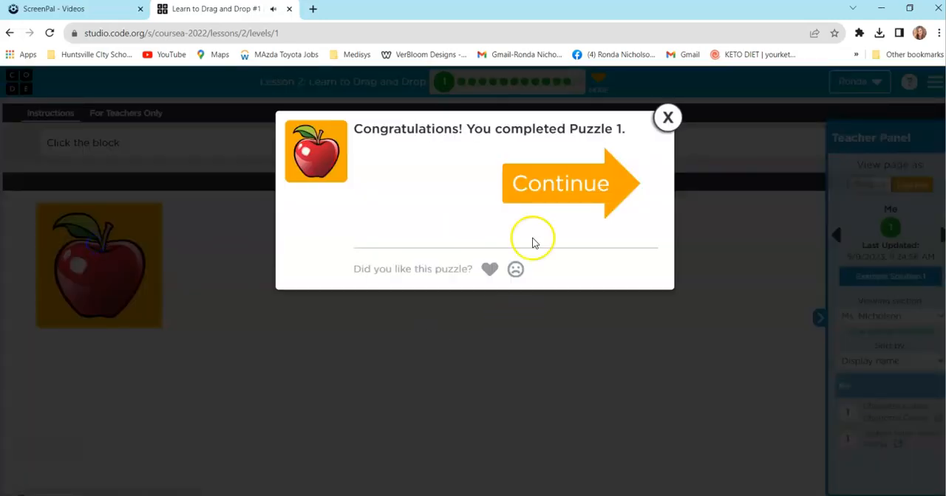
pyautogui.click(548, 183)
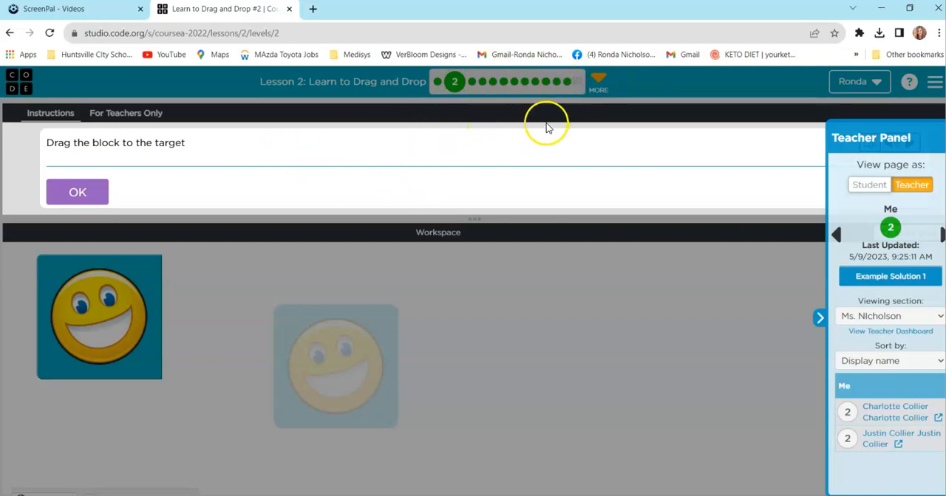
# - Leave puzzle 2 for the dashboard and check the grade 4 section's login info in the Classroom Sections table
pyautogui.click(30, 89)
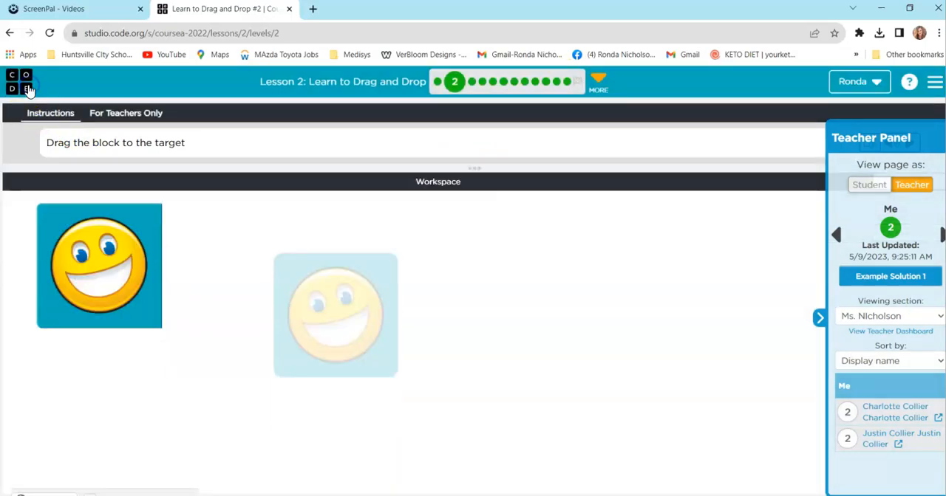
pyautogui.click(28, 86)
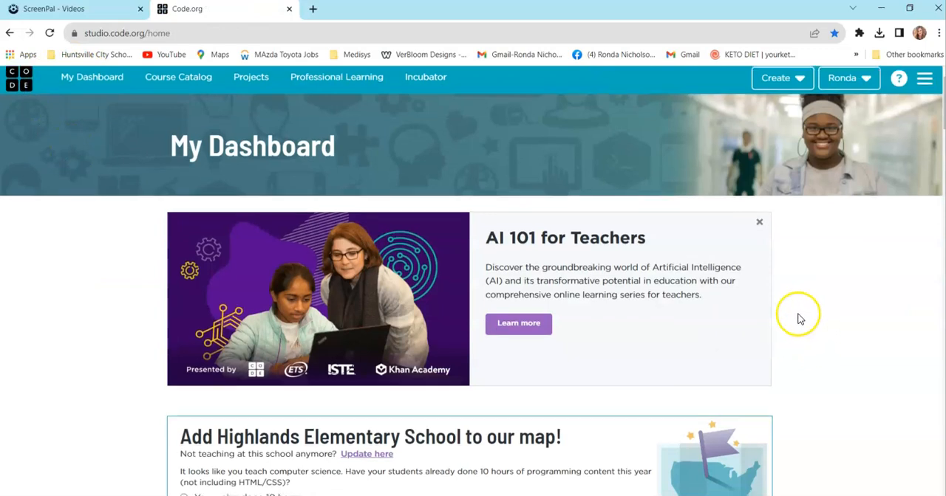
pyautogui.scroll(-4, 665, 264)
pyautogui.scroll(-3, 596, 260)
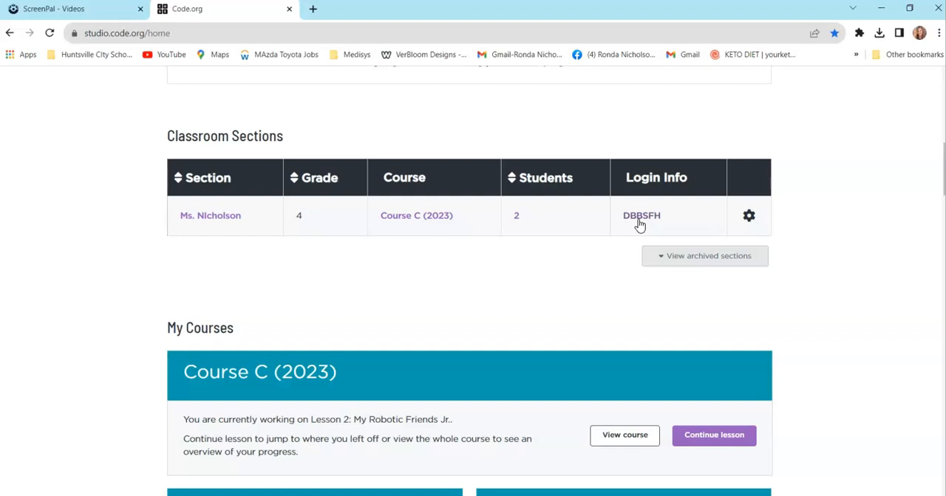
pyautogui.click(637, 221)
pyautogui.click(639, 220)
pyautogui.click(647, 228)
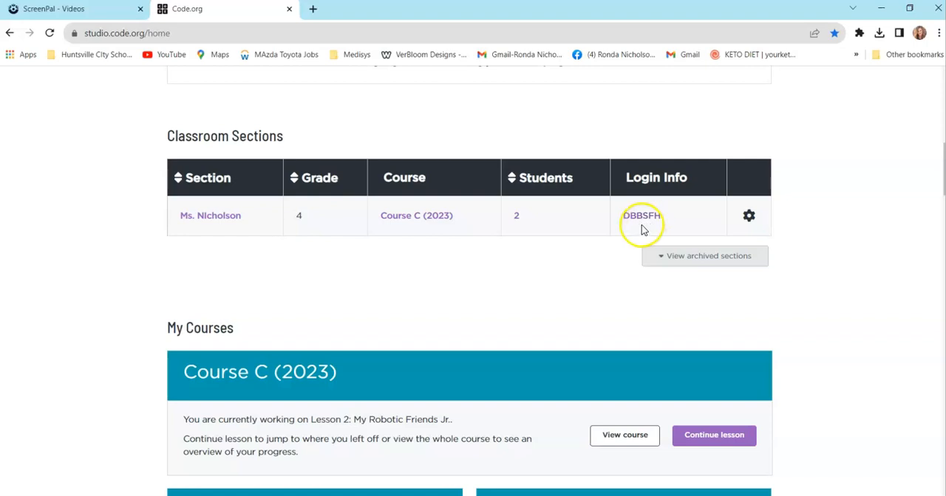